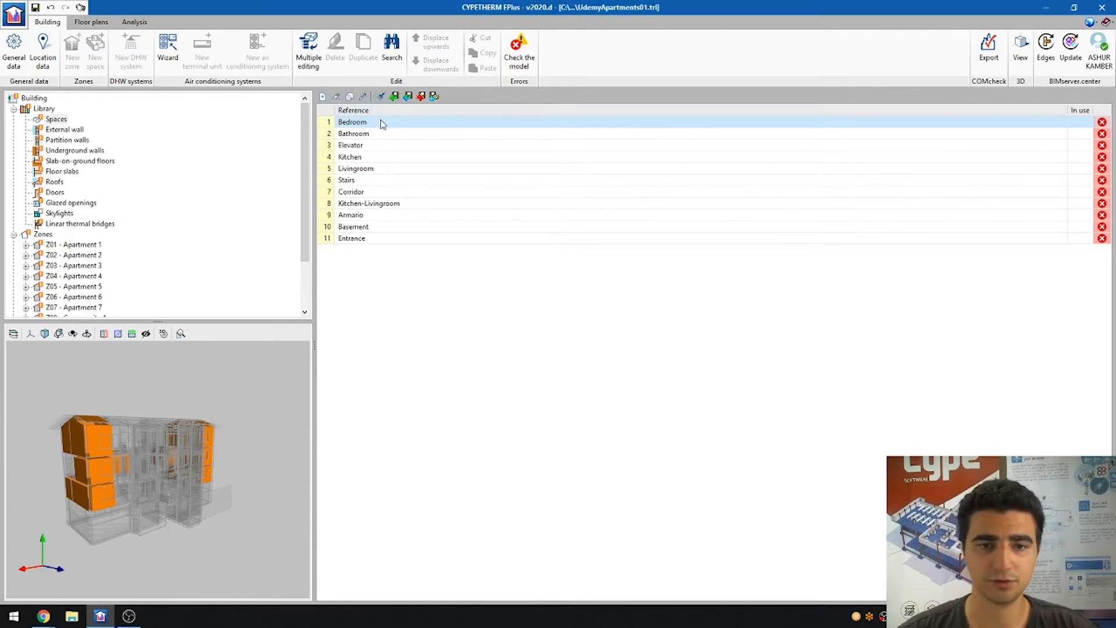
Step: Go through the space types from Bedroom to Basement and examine where each one is located in the 3D building model
key("Down")
key("Down")
key("Down")
key("Up")
key("Up")
key("Up")
key("Down")
key("Down")
key("Down")
key("Down")
key("Down")
key("Down")
key("Down")
key("Down")
key("Down")
key("Down")
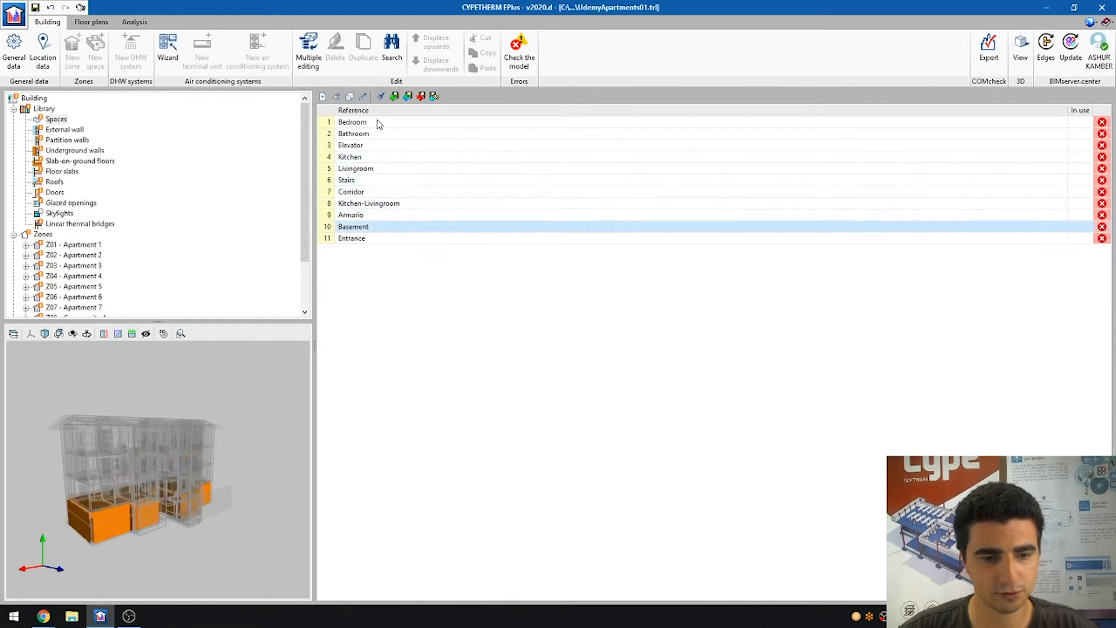
key("Up")
key("Up")
key("Up")
key("Up")
key("Up")
key("Up")
key("Up")
key("Up")
key("Up")
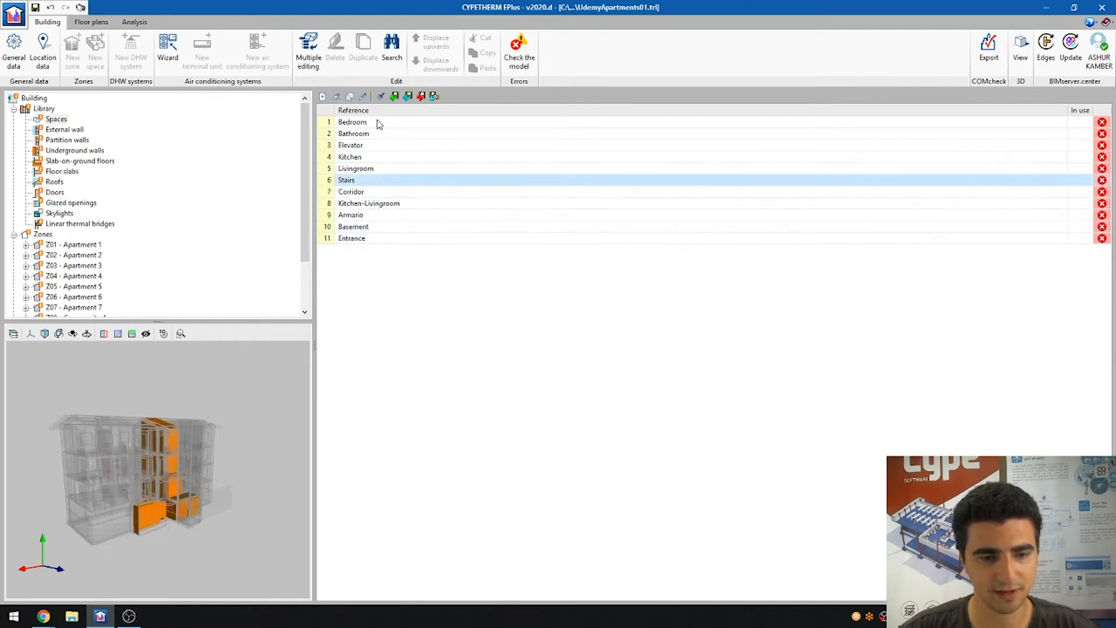
key("Up")
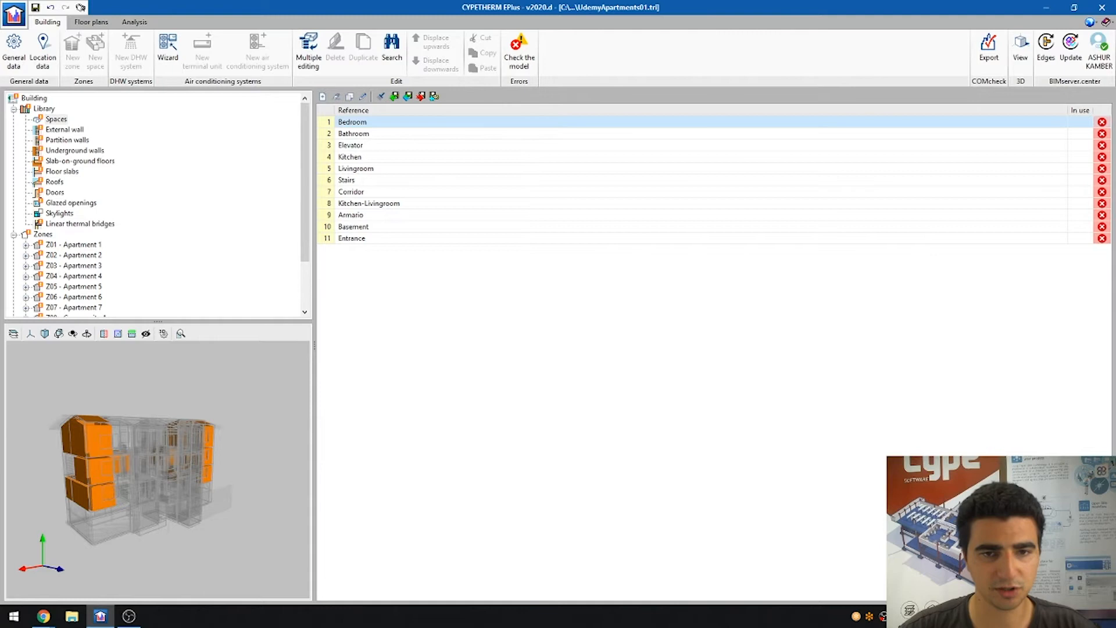
left_click_drag(119, 439, 229, 465)
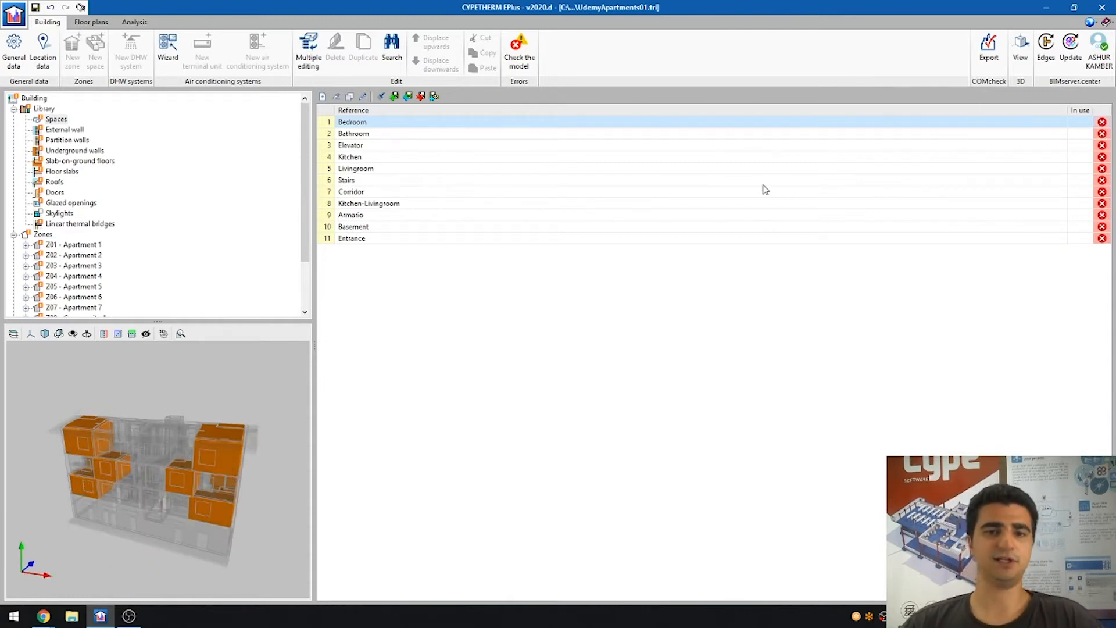
Step: Define the Bedroom space type as occupied and enable its ventilation, lighting and people loads
double_click(353, 123)
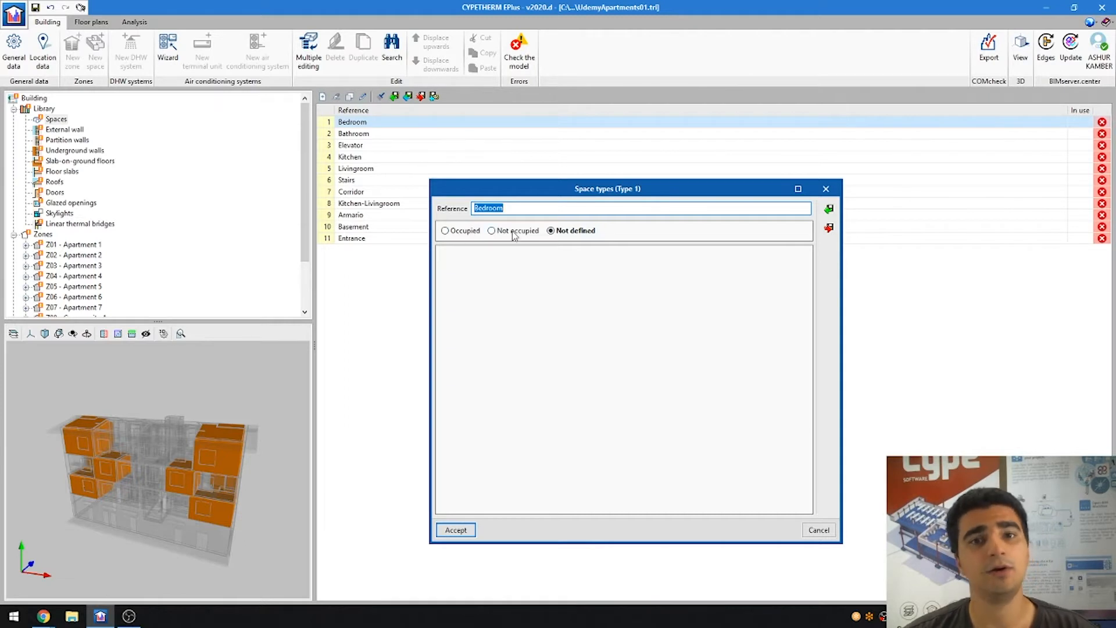
left_click(446, 231)
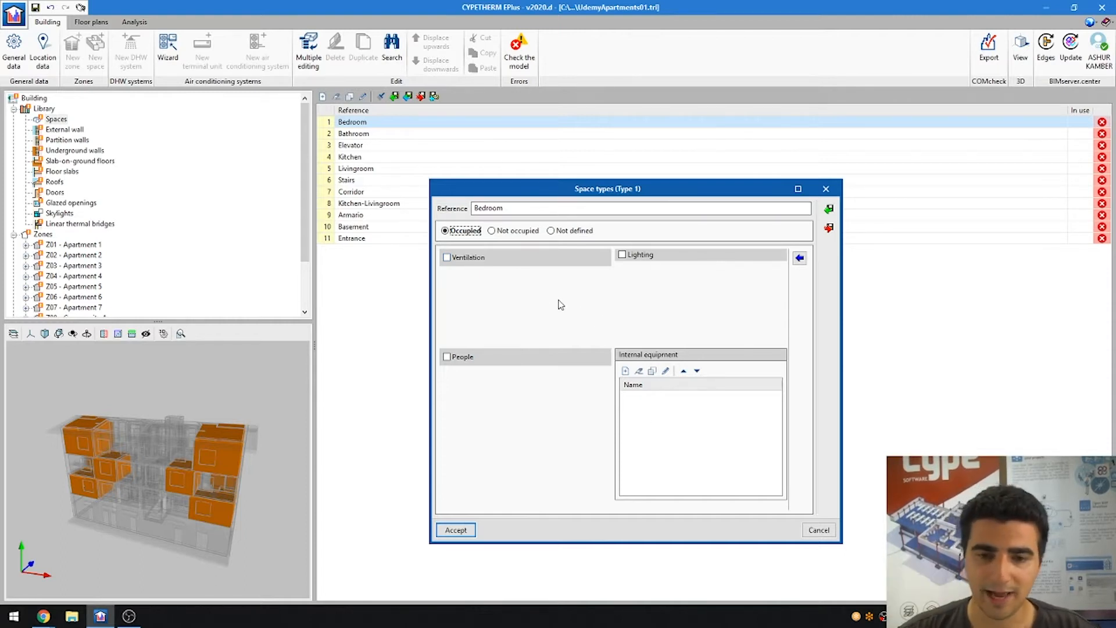
left_click(483, 260)
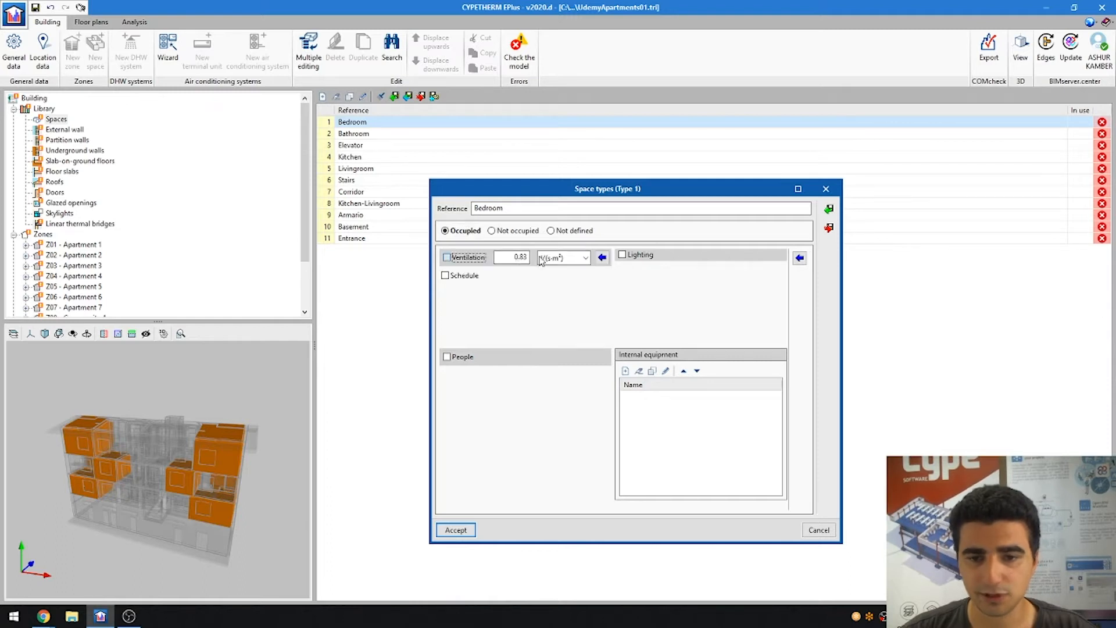
left_click(623, 255)
left_click(463, 360)
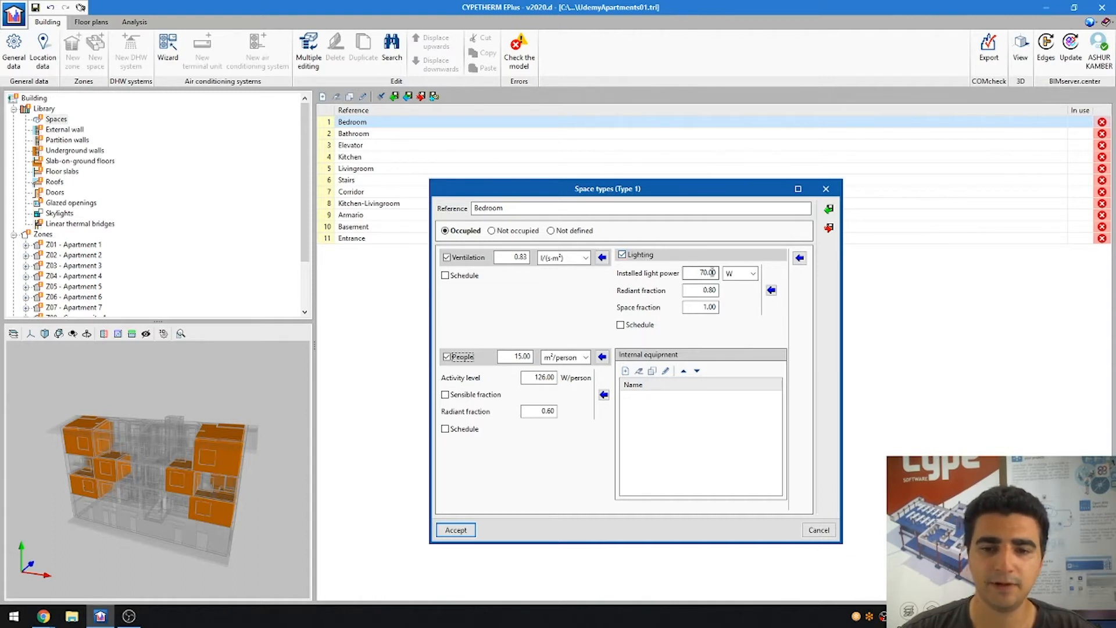
Step: Import the minimum ventilation rate for Bedroom/living room from Hotels, Motels, Resorts, Dormitories, keeping the unit (l/s)/person
left_click(602, 257)
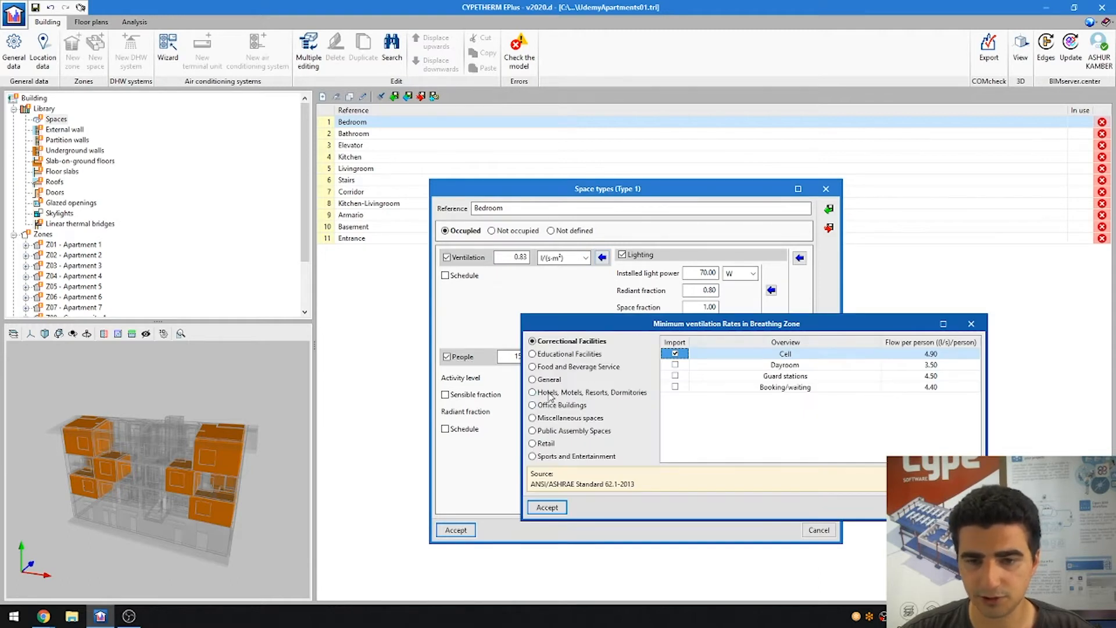
left_click(578, 393)
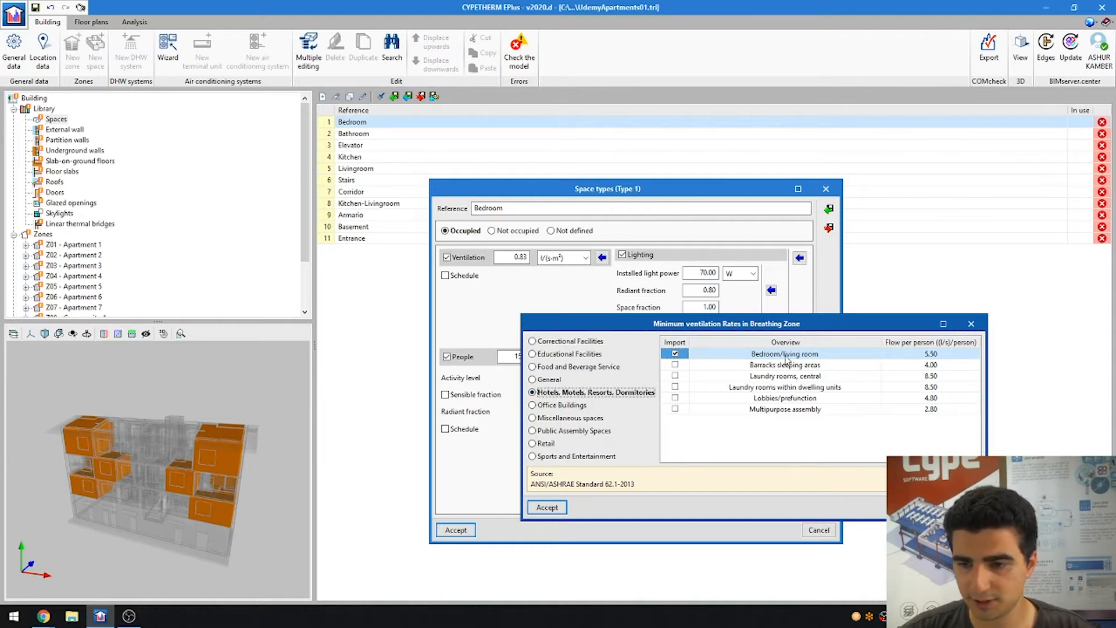
left_click(547, 507)
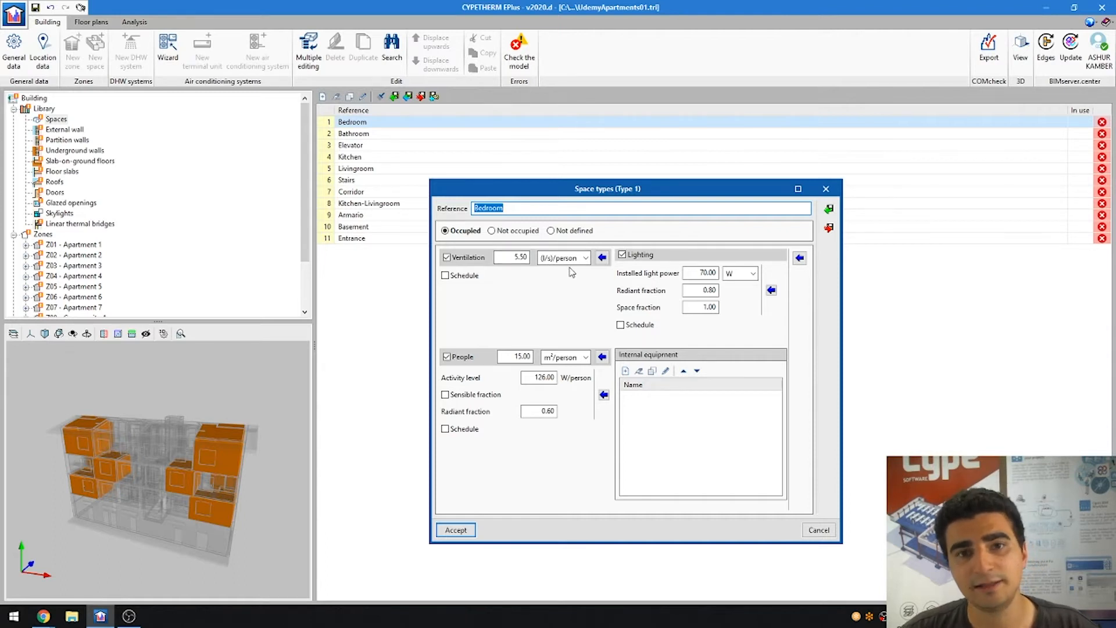
left_click(585, 258)
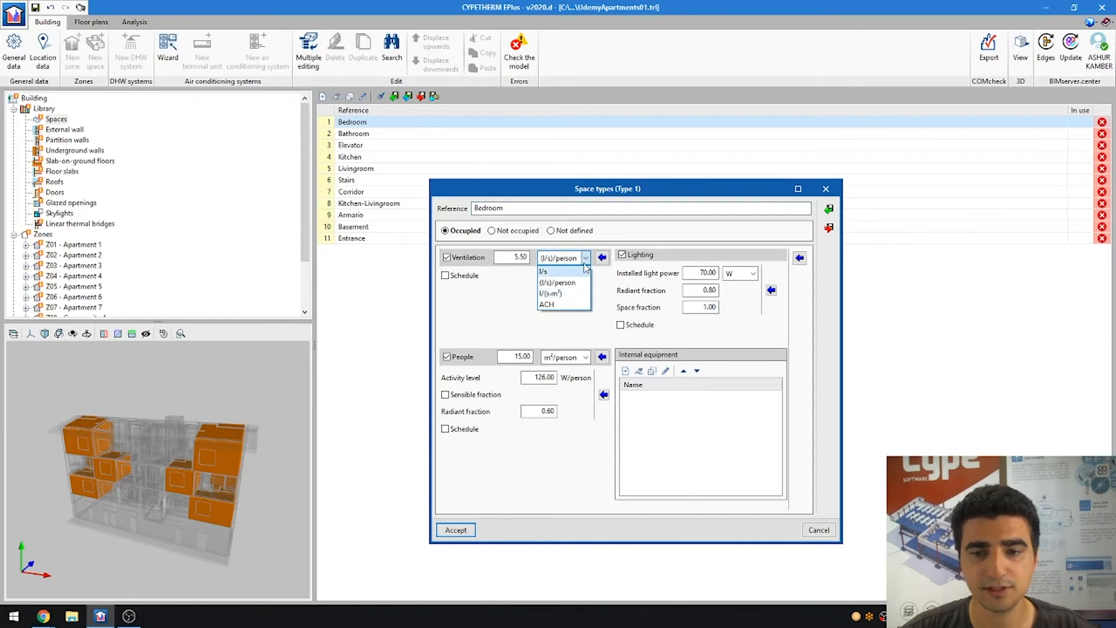
left_click(573, 282)
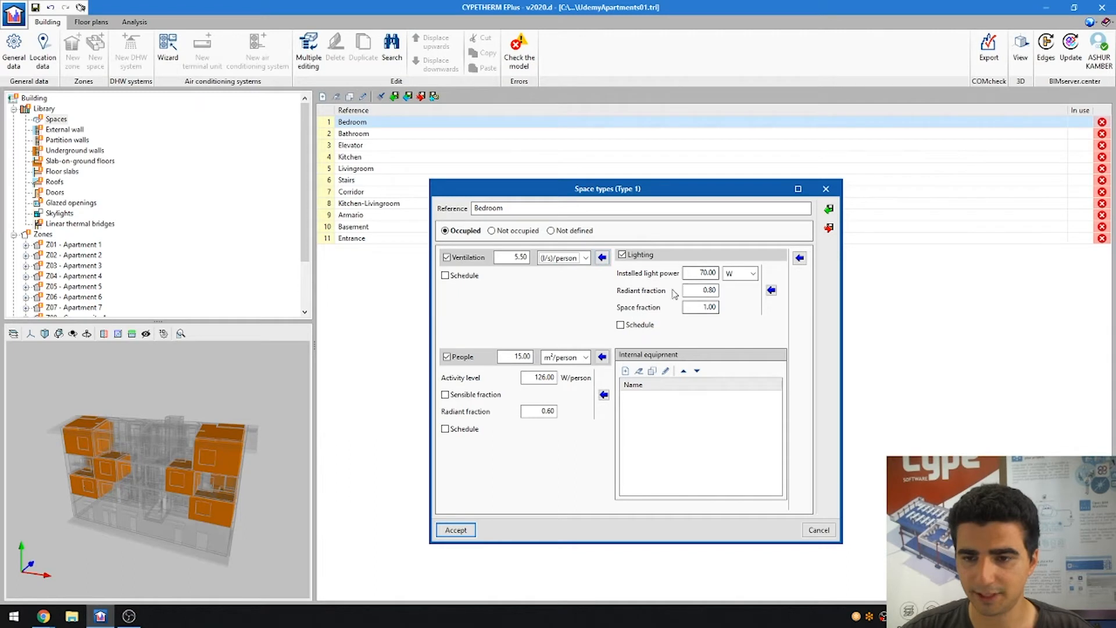
Step: Import the bedroom's lighting power density for the Dormitory area type with a Downlight compact fluorescent luminaire
left_click(771, 290)
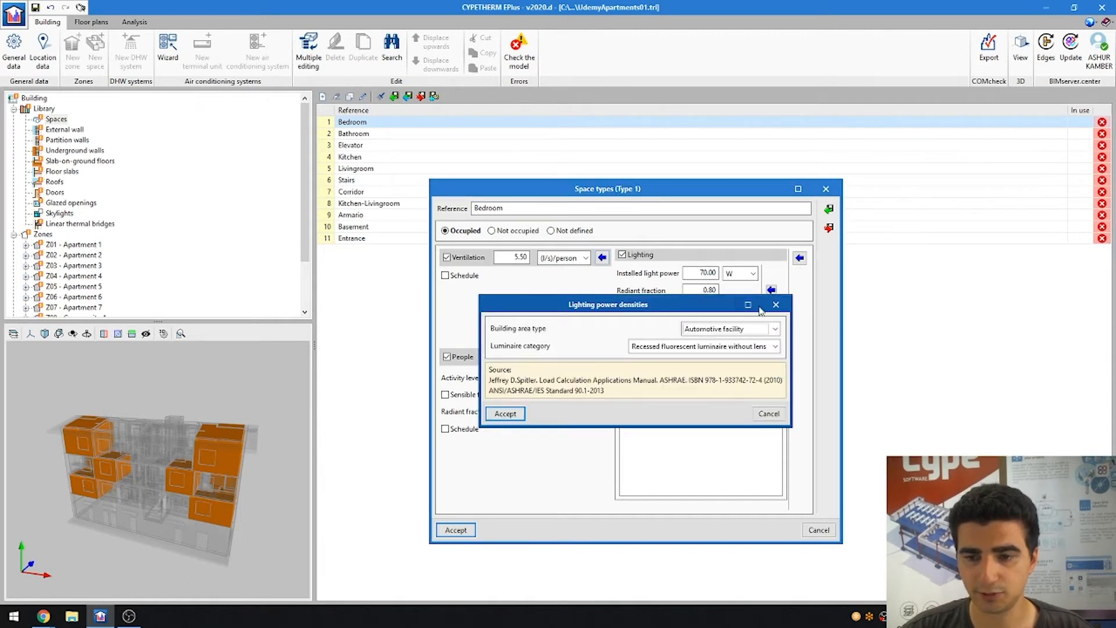
left_click_drag(692, 307, 553, 264)
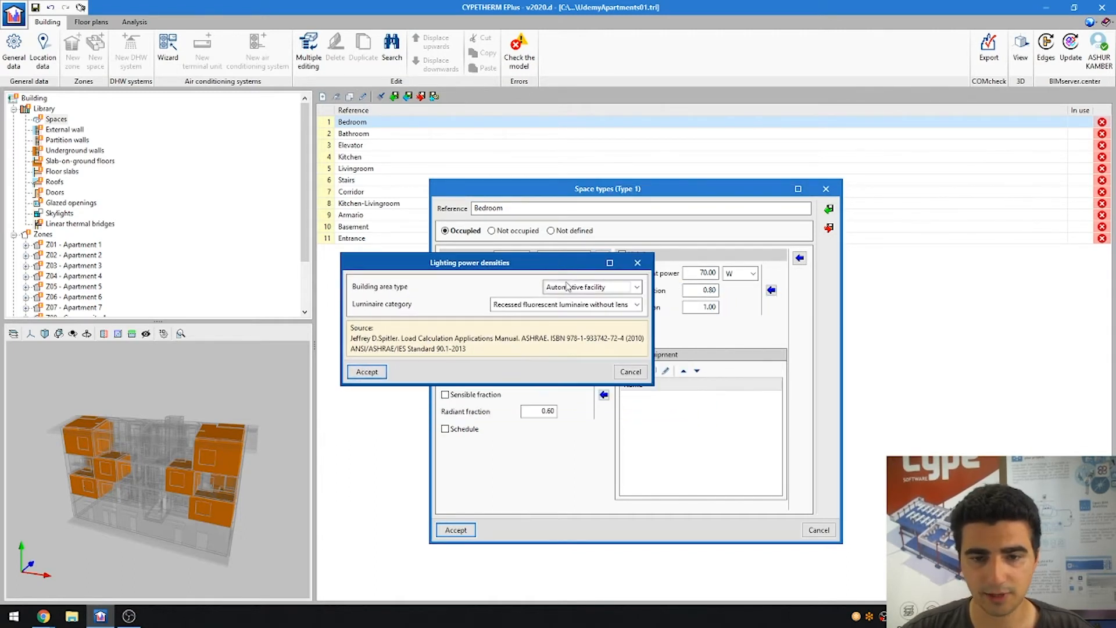
left_click(591, 286)
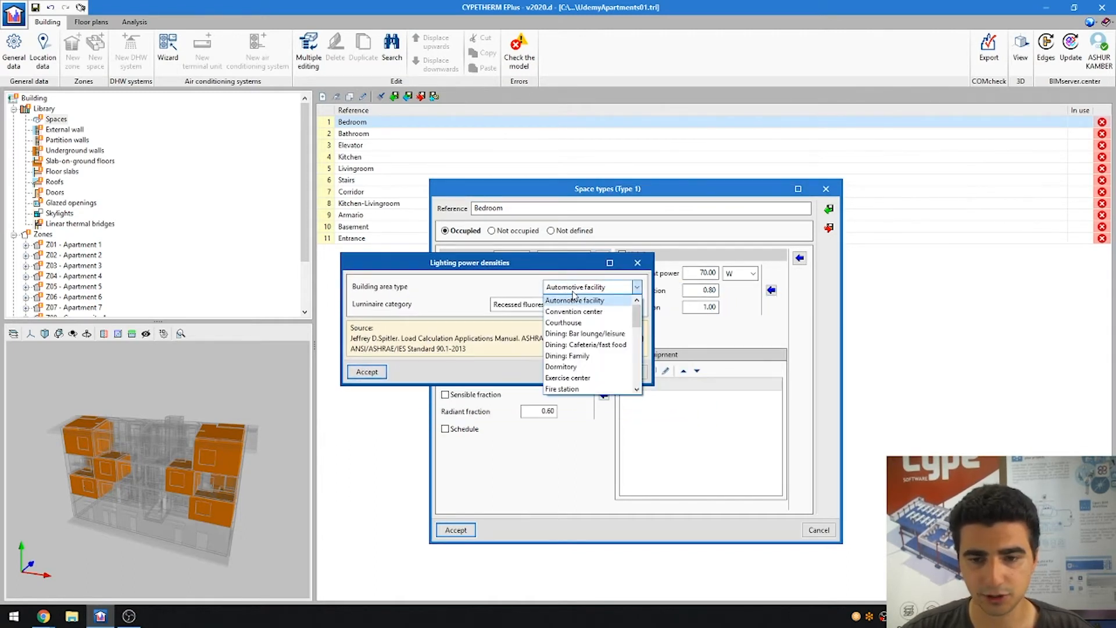
left_click(588, 366)
left_click(567, 305)
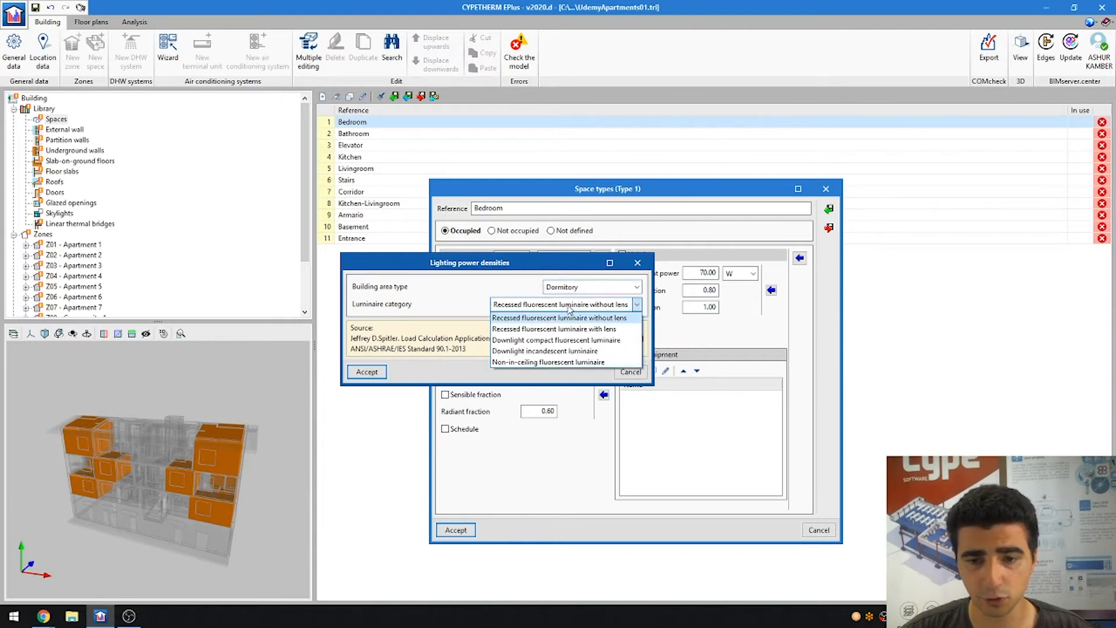
left_click(574, 341)
left_click(367, 371)
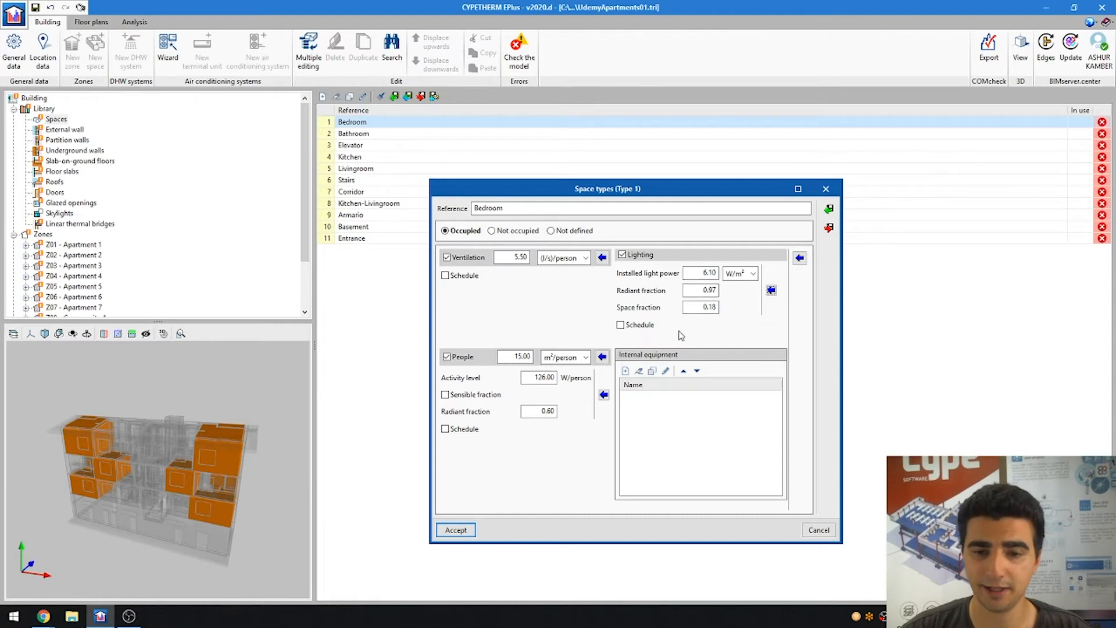
Step: Import the default occupant density for Bedroom/living room from Hotels, Motels, Resorts, Dormitories into the bedroom's people load
left_click(601, 358)
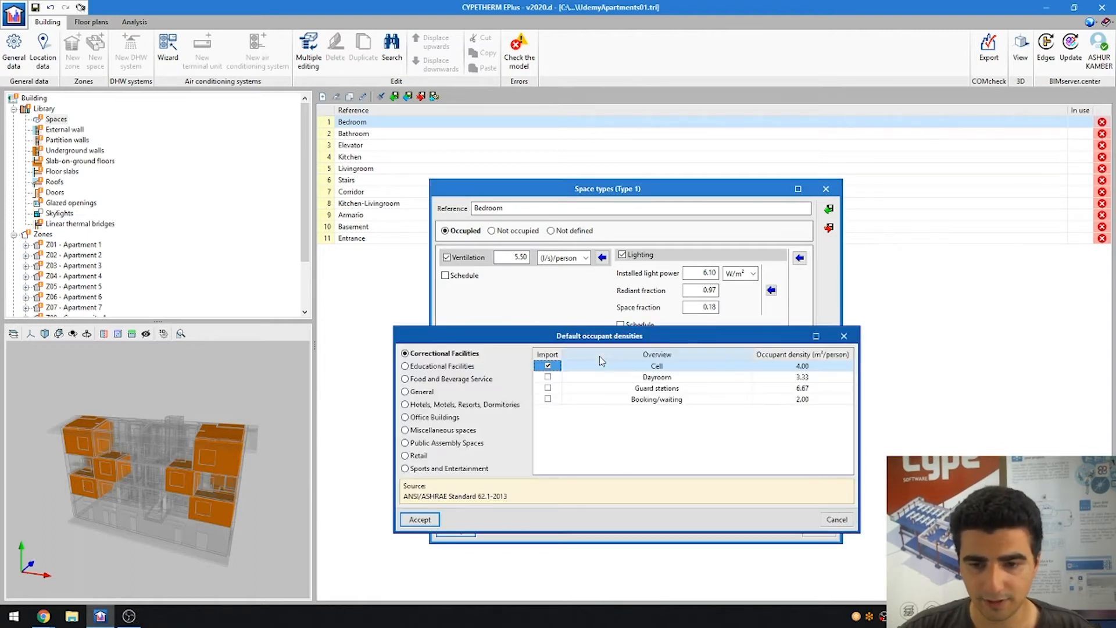
left_click(439, 405)
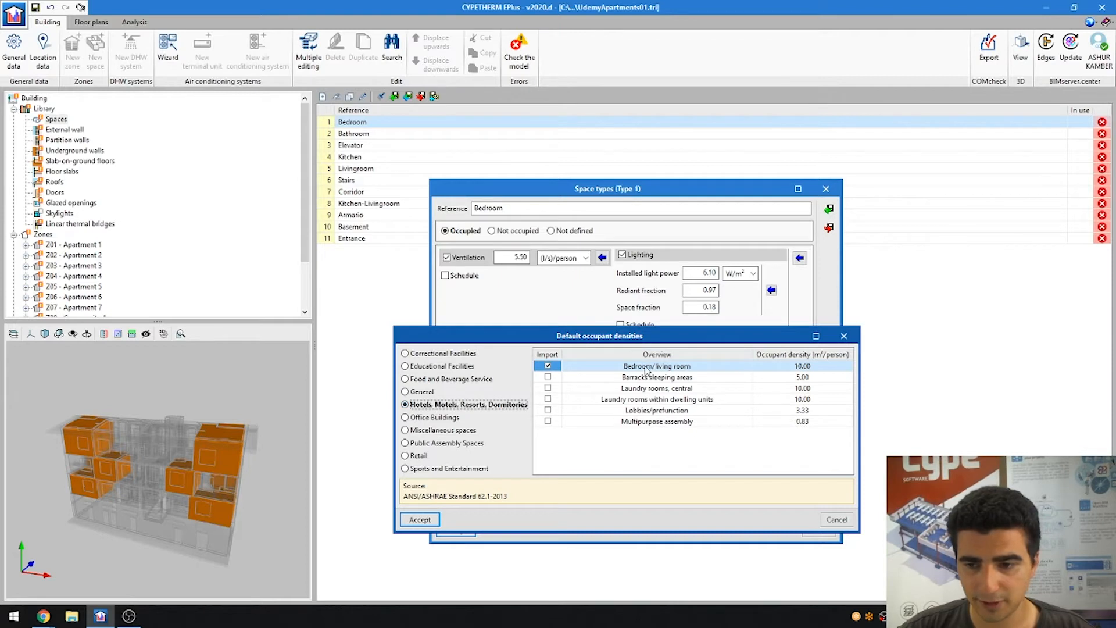
left_click(438, 515)
Step: Try expressing the bedroom's occupancy as a number of people, and re-import the Bedroom/living room occupant density in m²/person
left_click(574, 358)
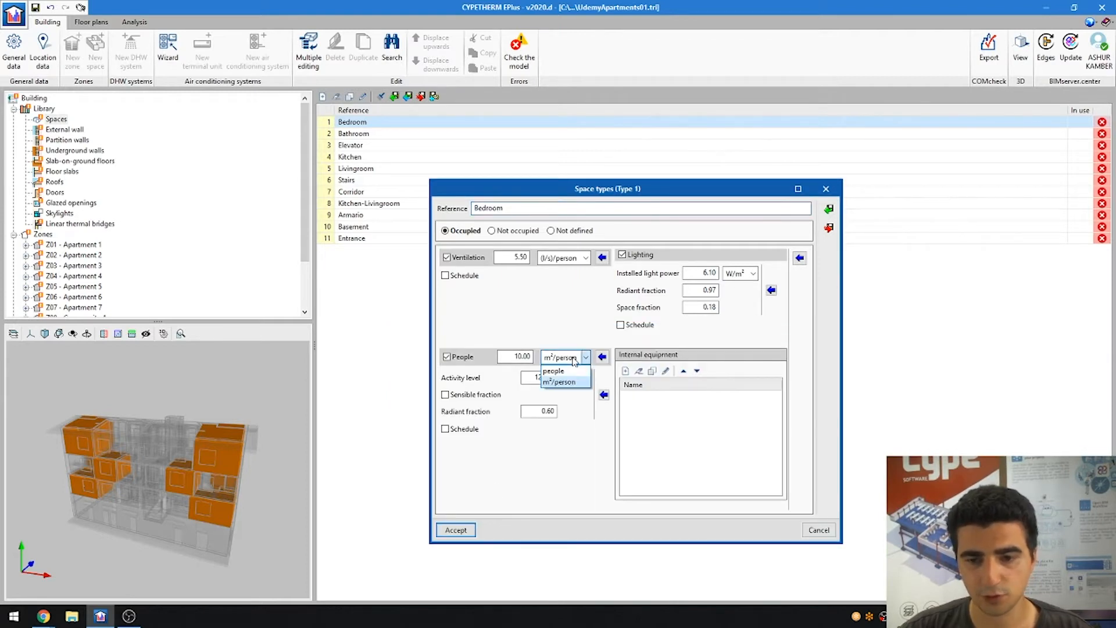
left_click(572, 371)
left_click(575, 358)
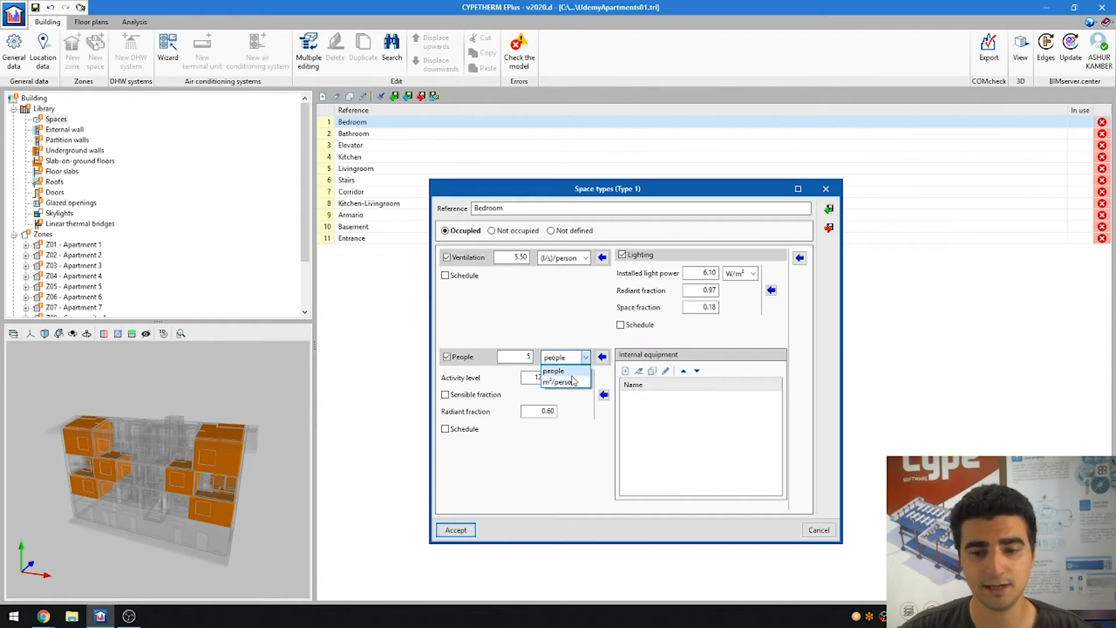
left_click(577, 365)
left_click(603, 357)
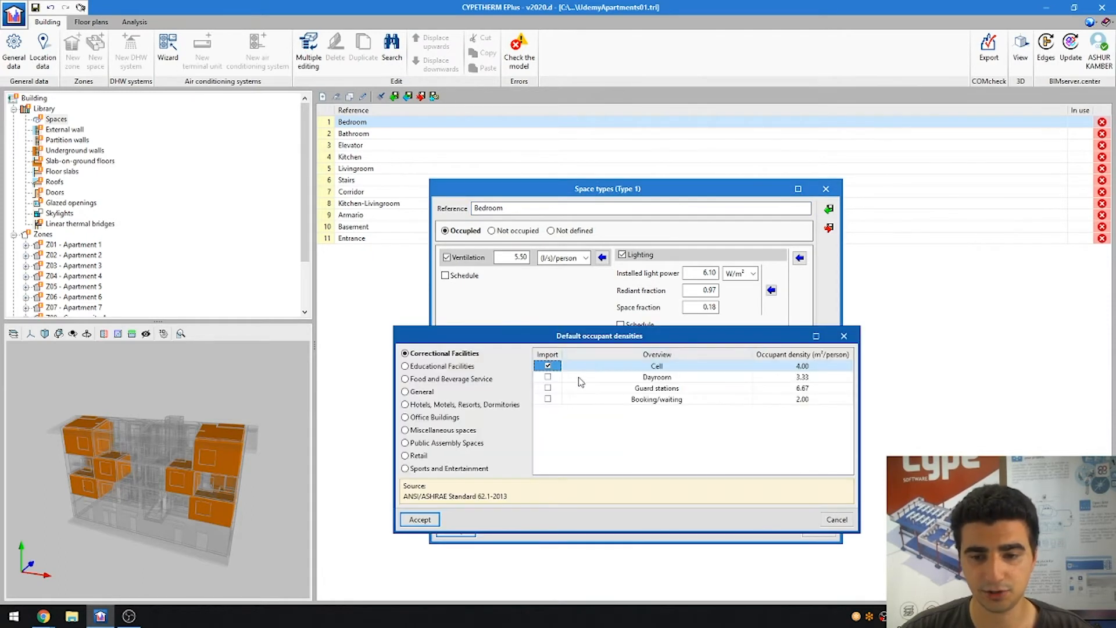
left_click(478, 404)
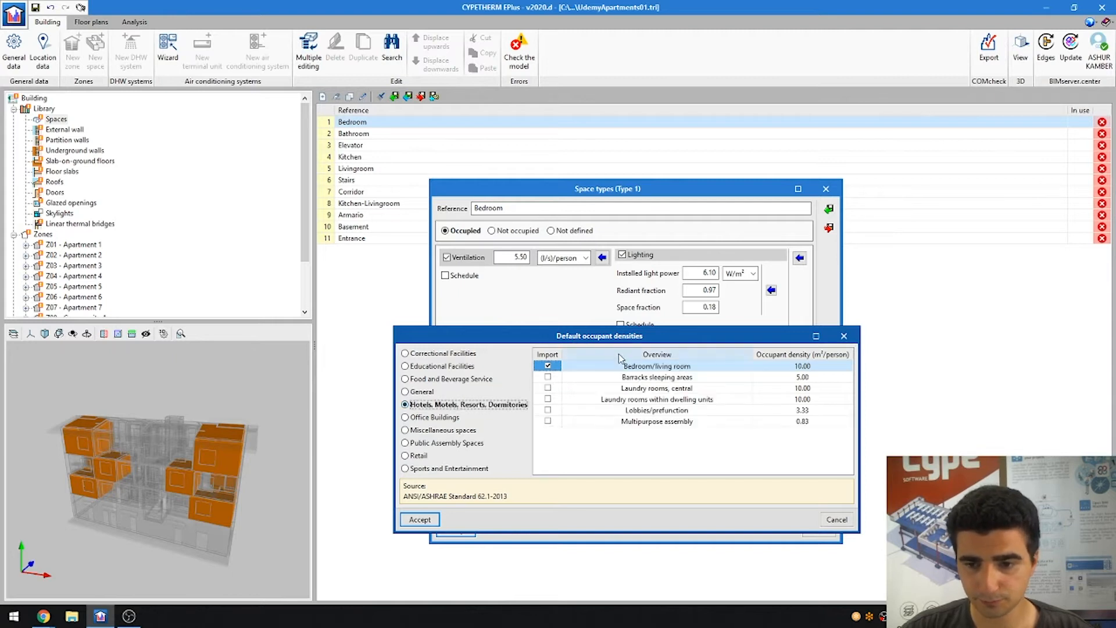
left_click(549, 367)
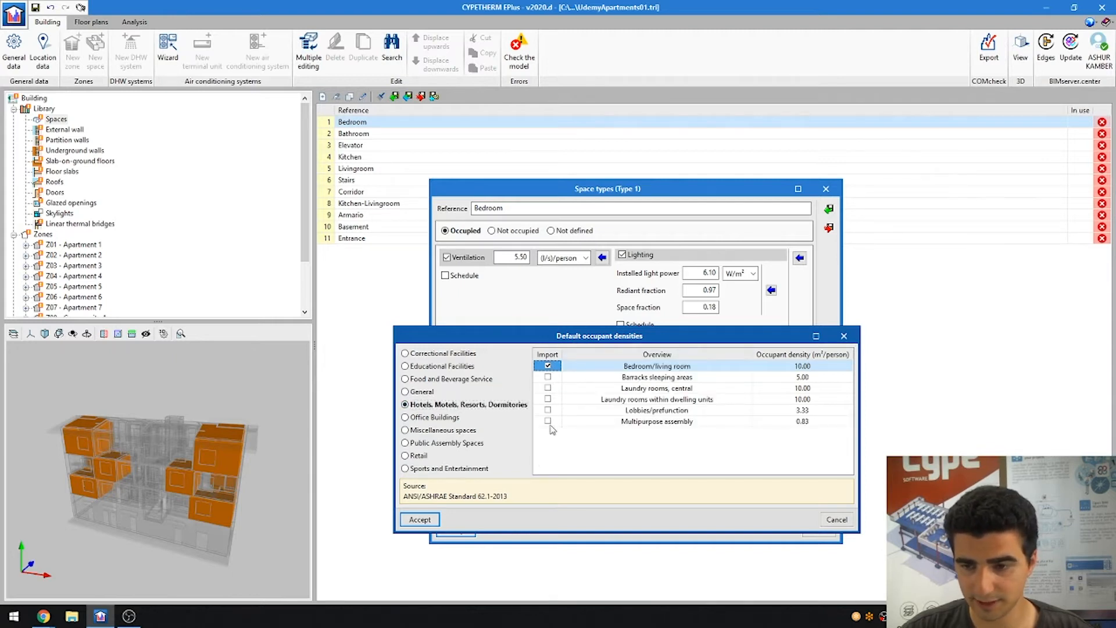
left_click(419, 519)
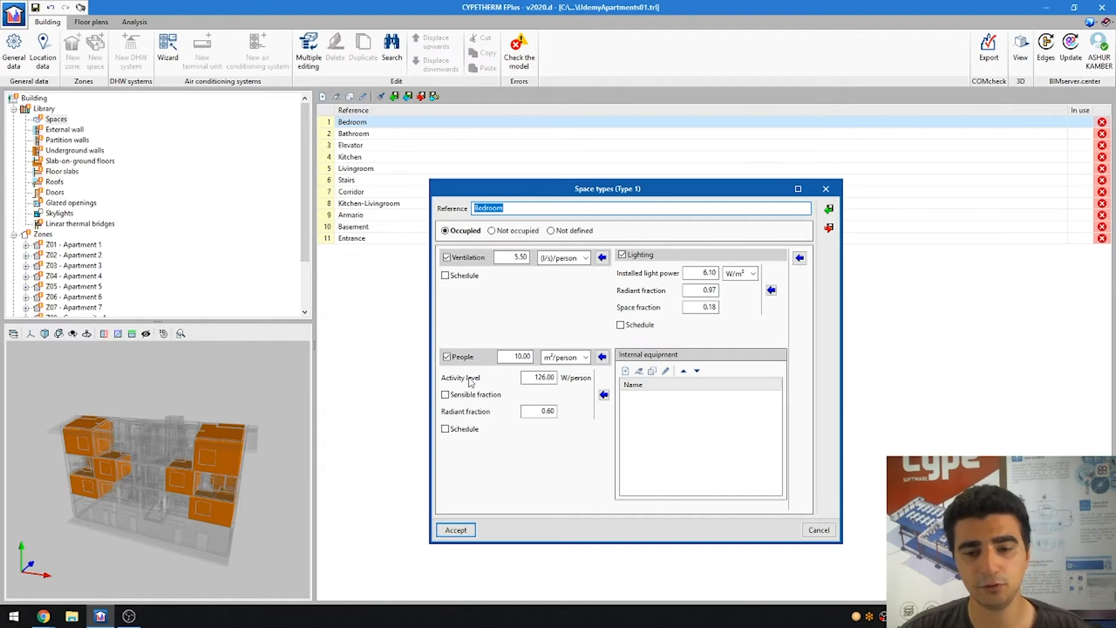
Step: Import the people activity level for Seated, very light work (offices, hotels, apartments) with Adjusted Male/Female heat gain, leaving the sensible fraction disabled
left_click(473, 396)
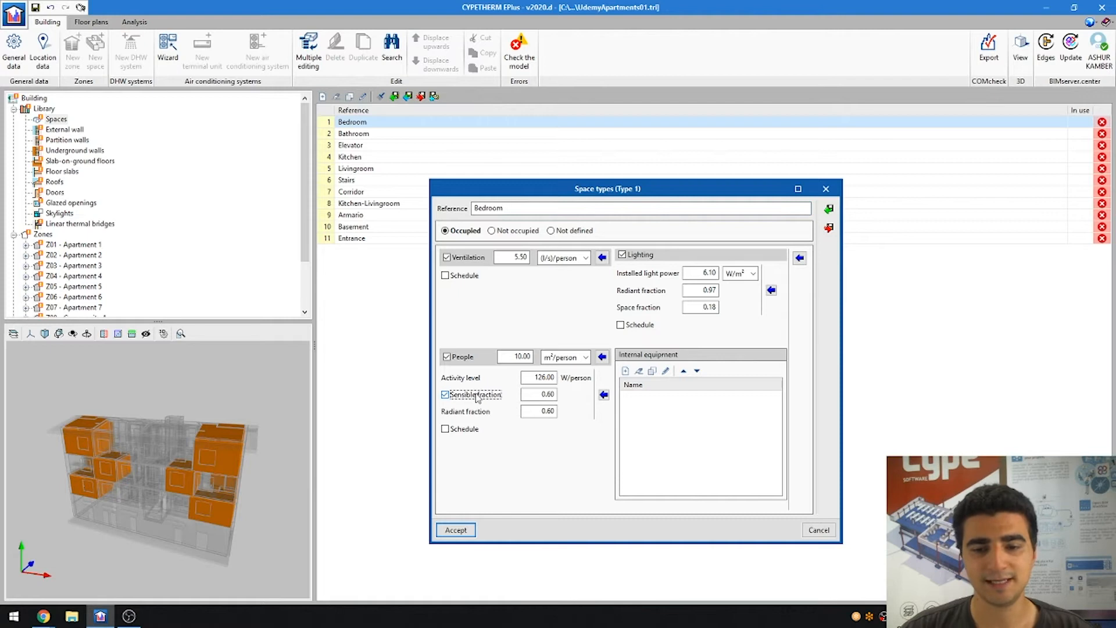
left_click(476, 397)
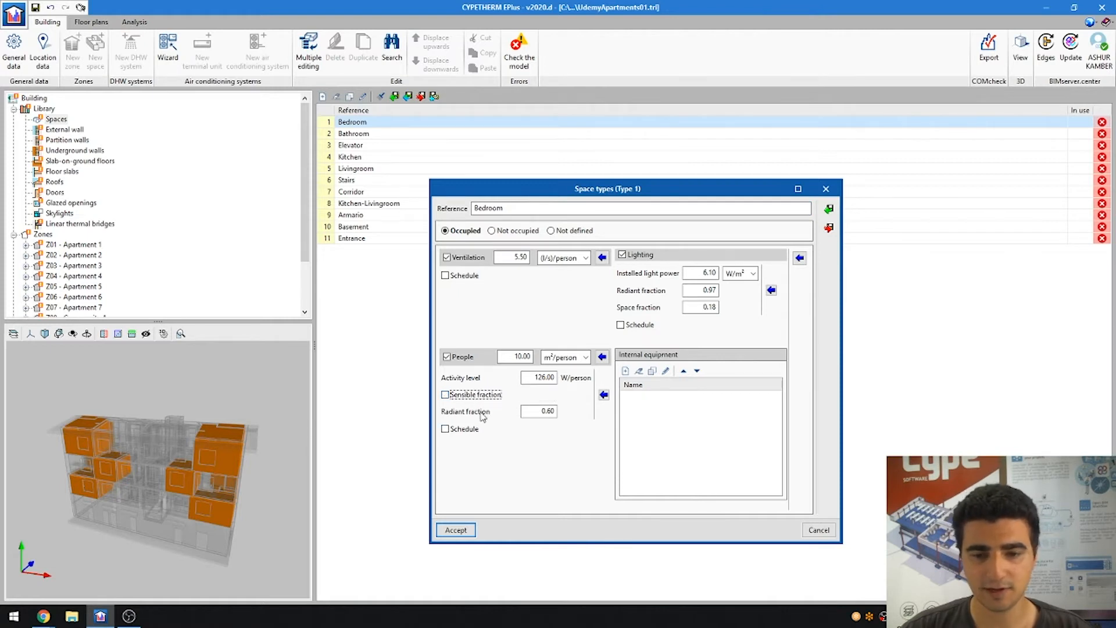
left_click(603, 395)
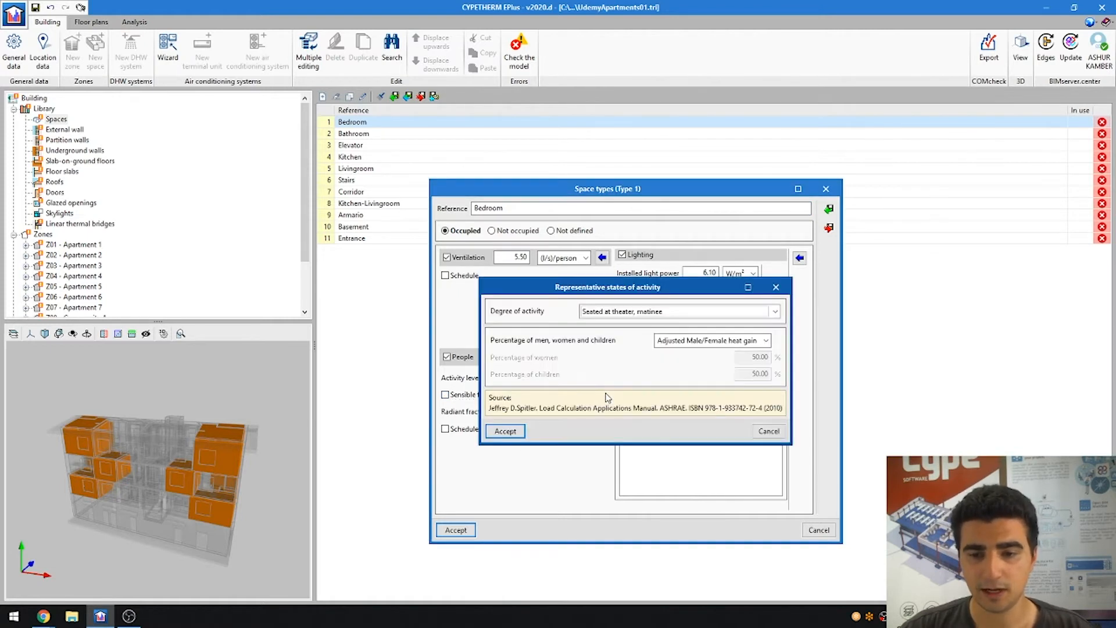
left_click(638, 312)
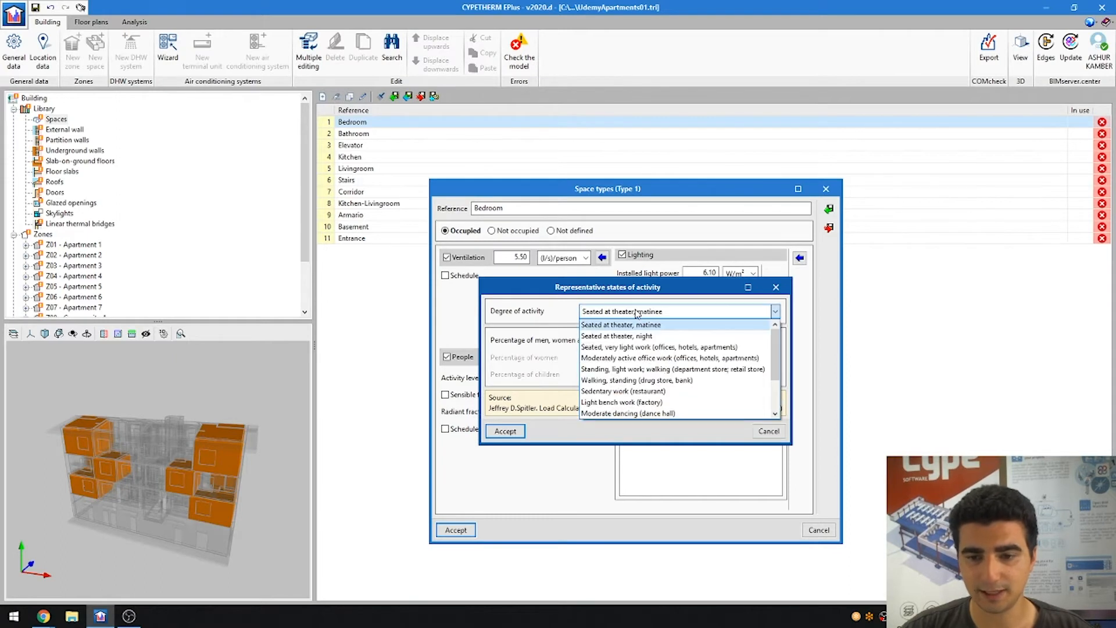
scroll(640, 344, "down", 2)
scroll(639, 344, "up", 2)
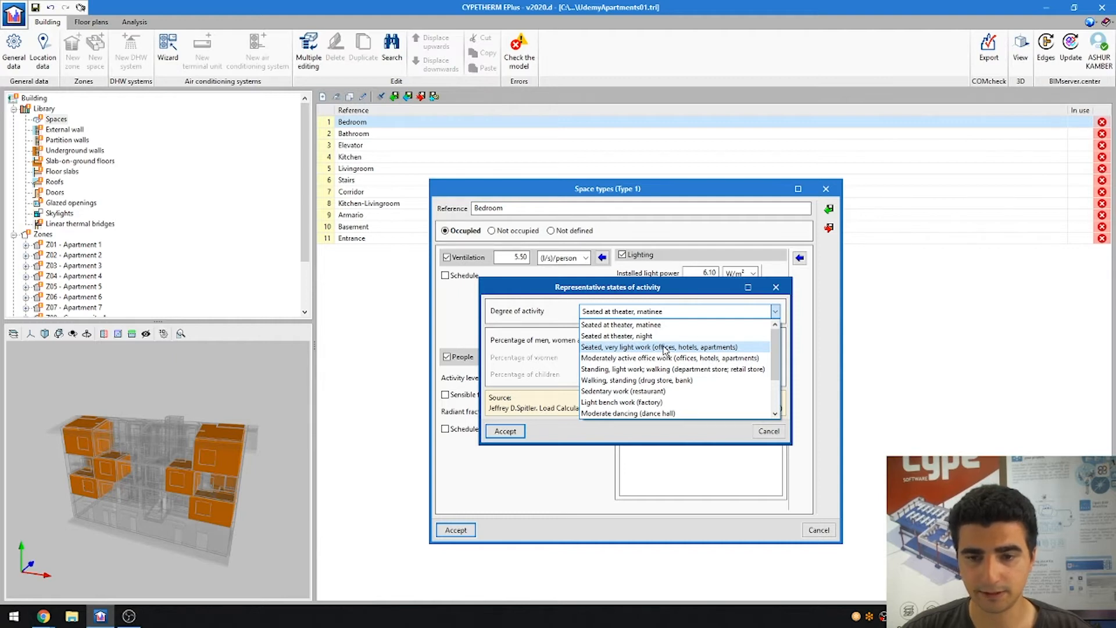
left_click(665, 348)
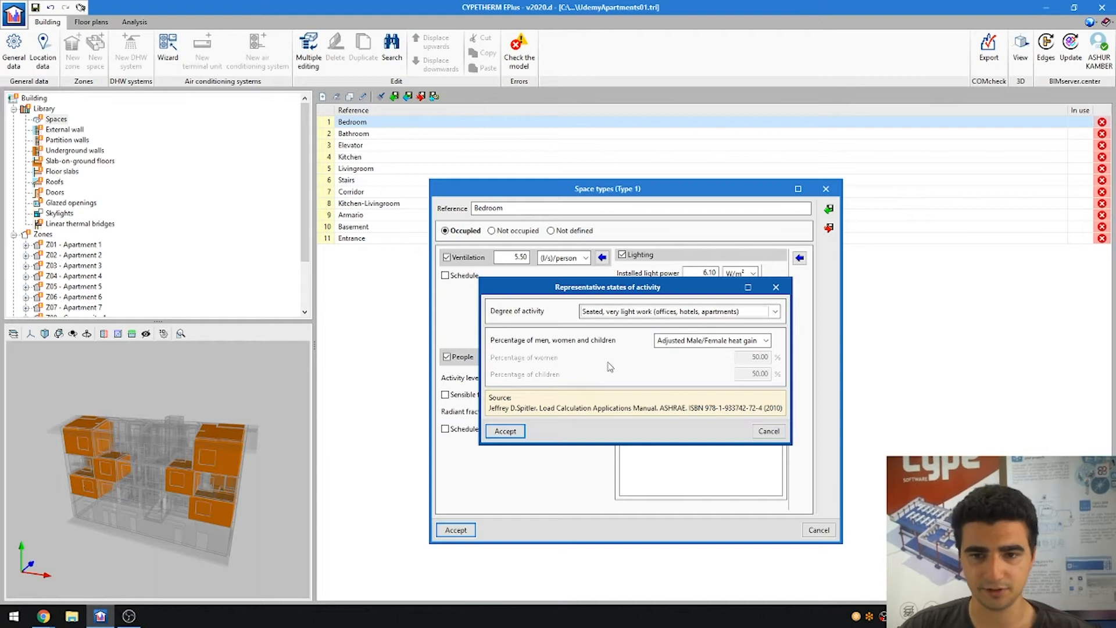
left_click(715, 346)
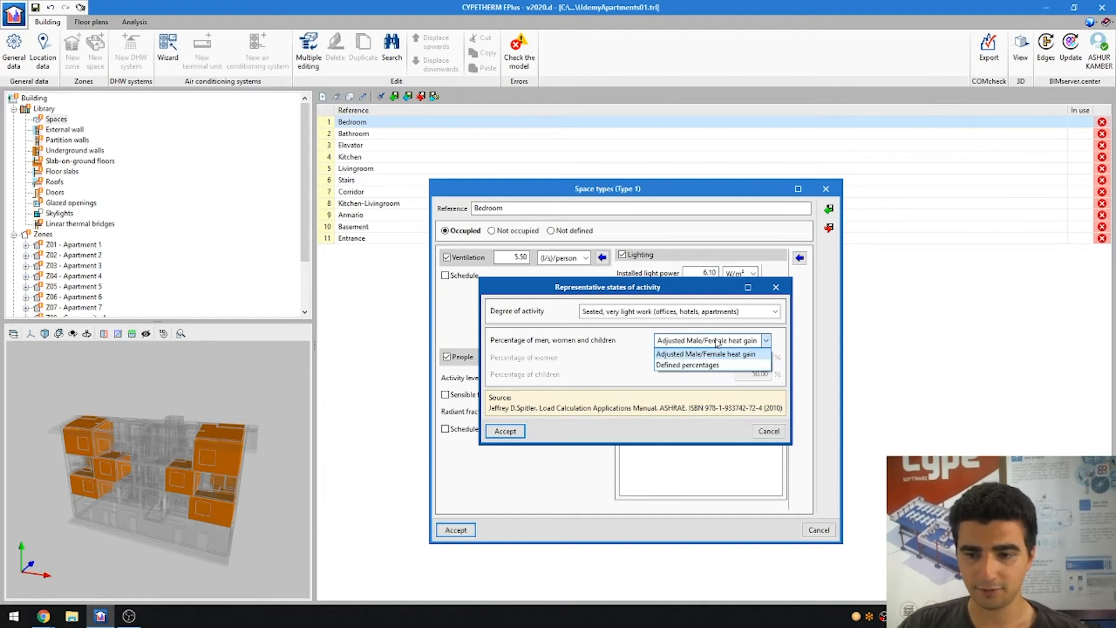
left_click(719, 343)
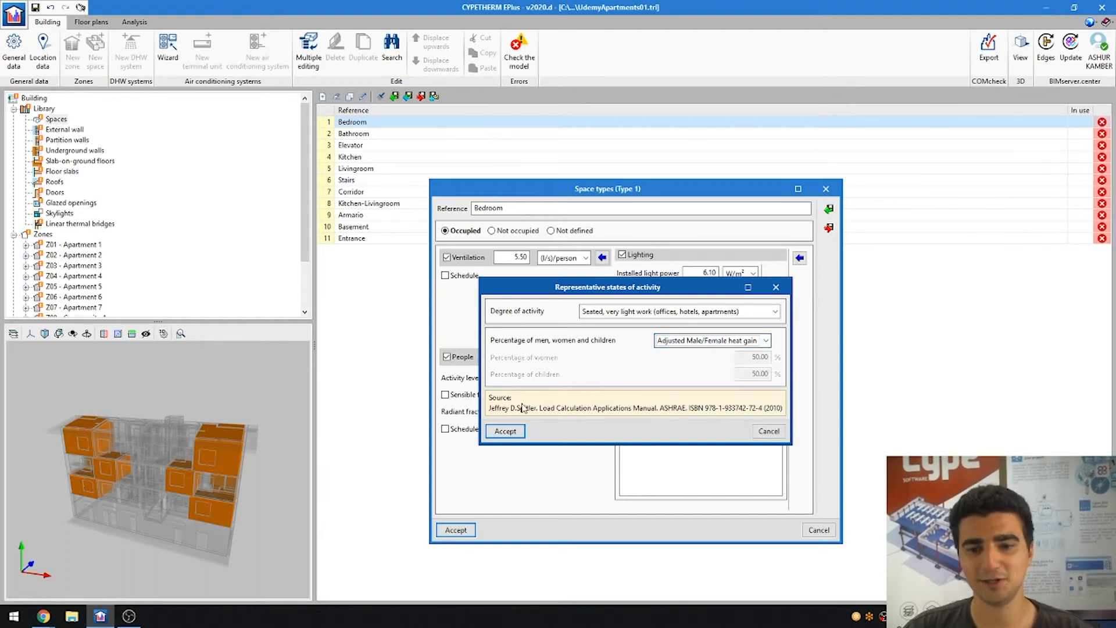
left_click(512, 433)
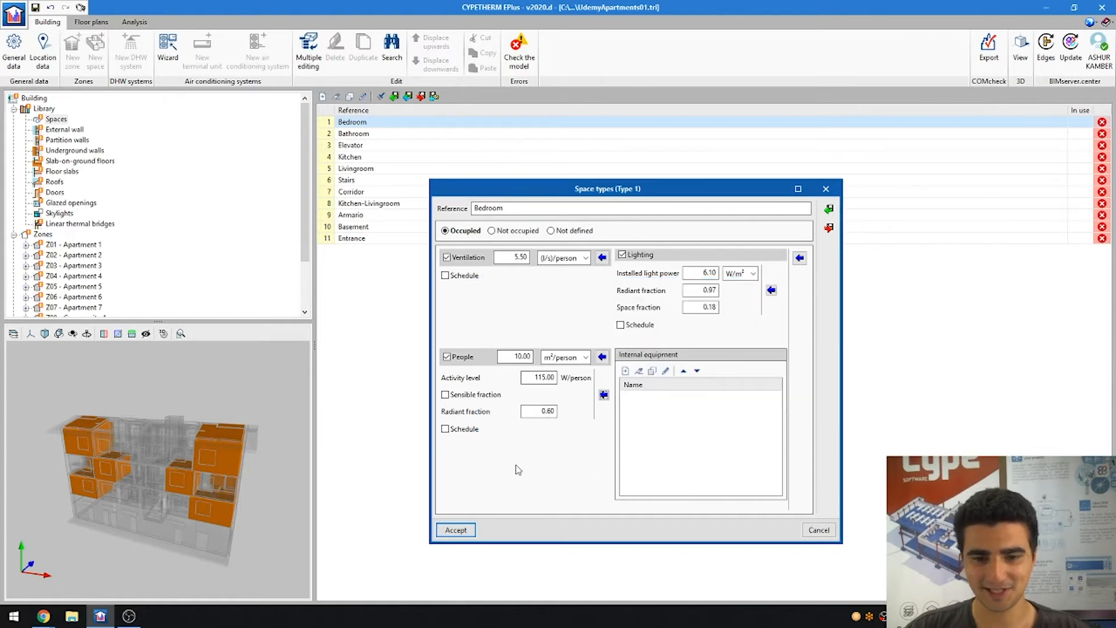
Step: Examine the internal equipment settings for the bedroom and the available office load density levels, without adding any equipment
left_click(625, 371)
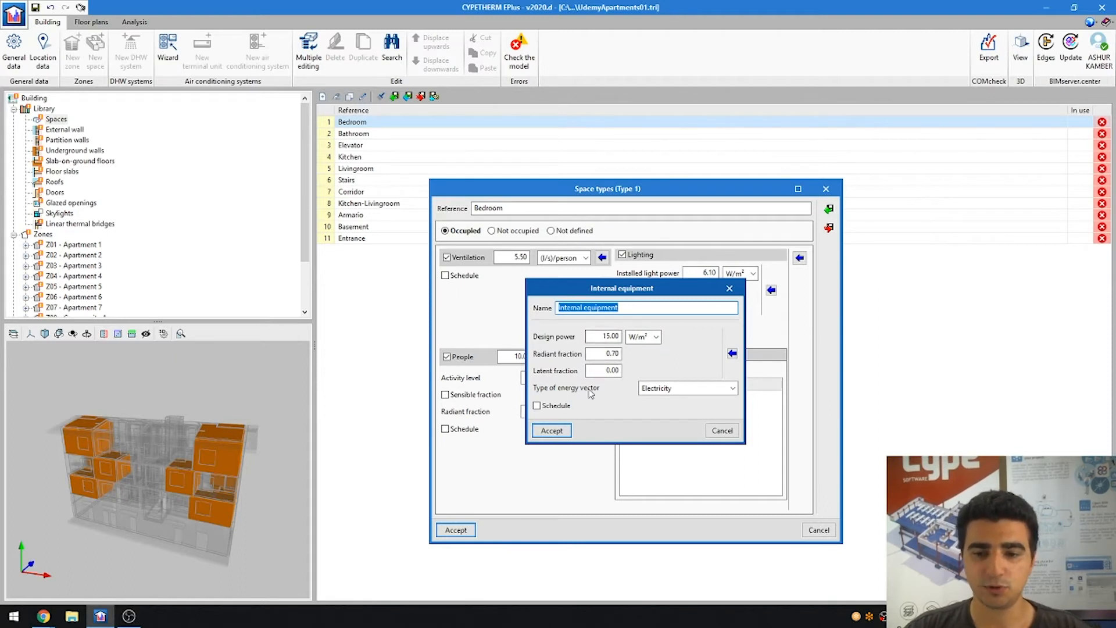
left_click(643, 336)
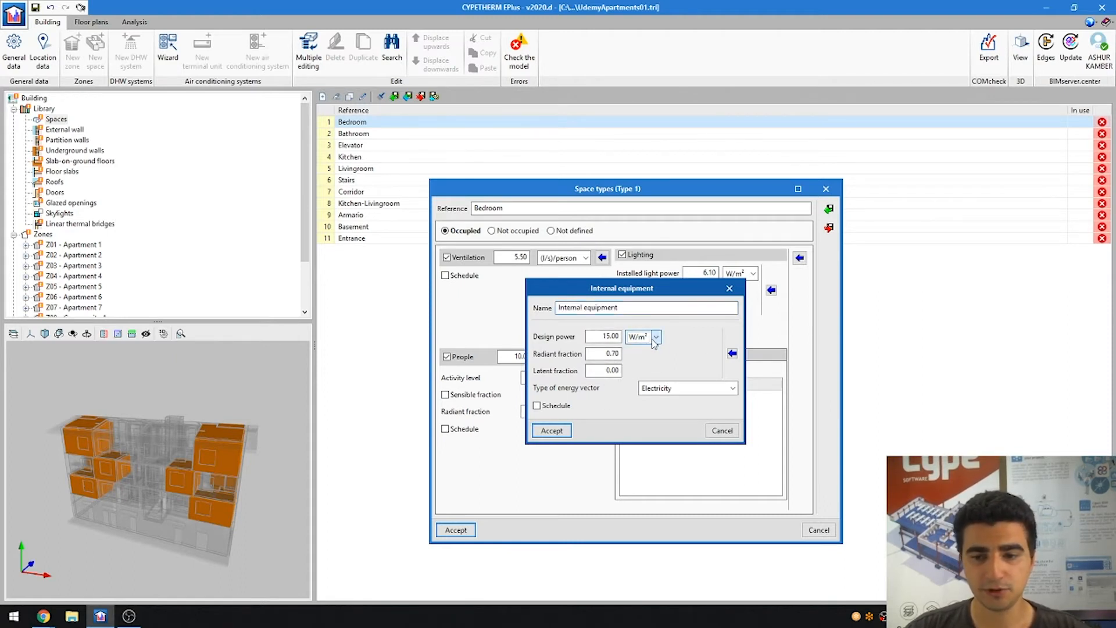
left_click(733, 353)
left_click(838, 410)
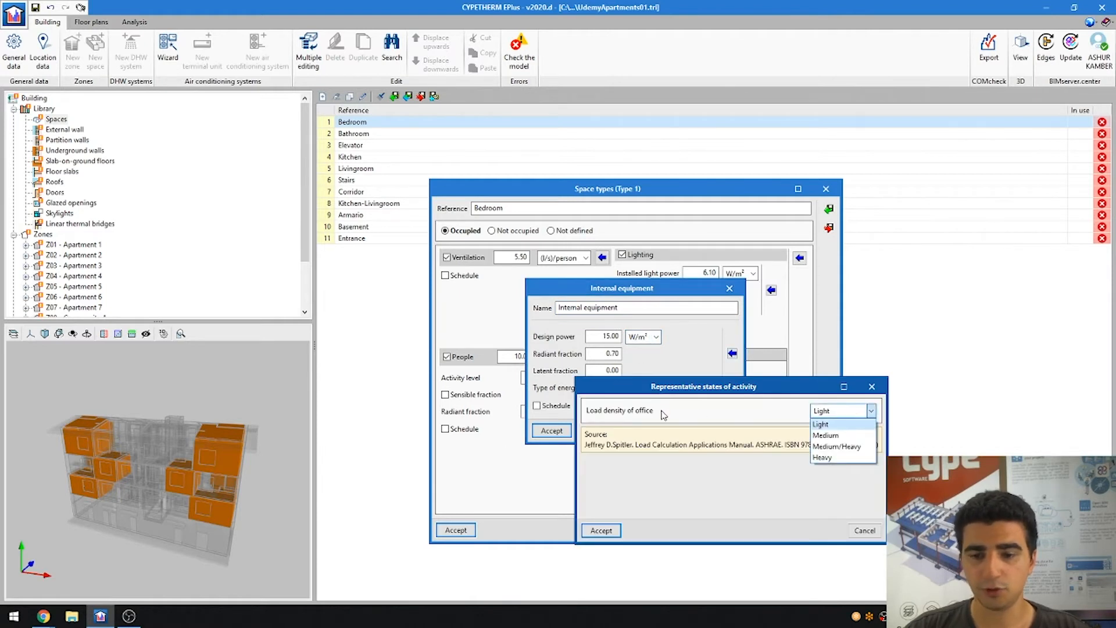
left_click(853, 413)
left_click(875, 390)
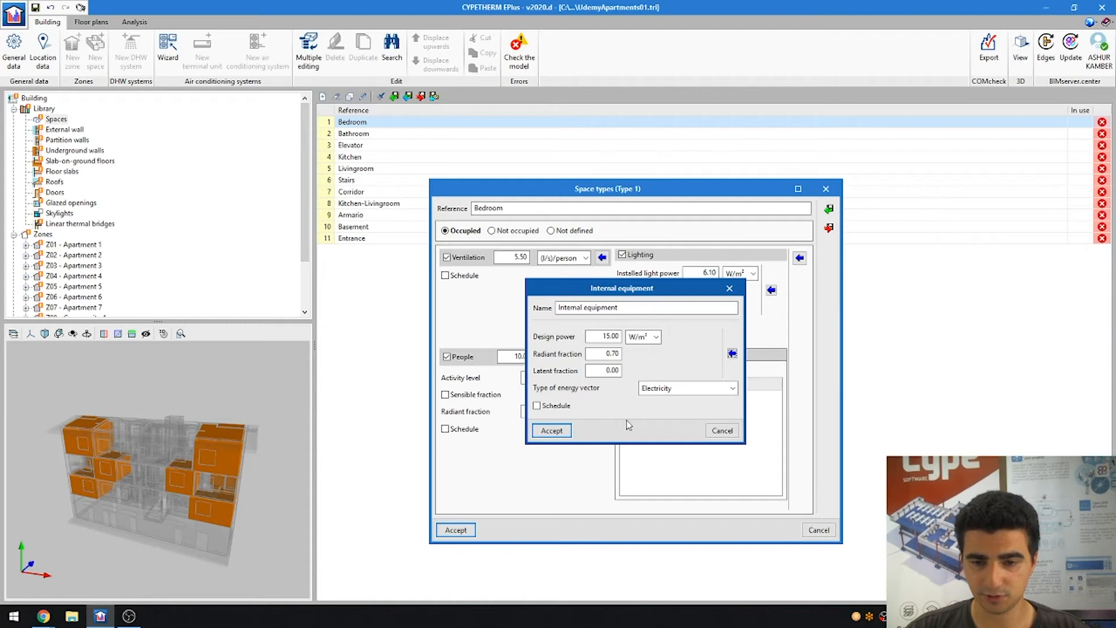
left_click(721, 431)
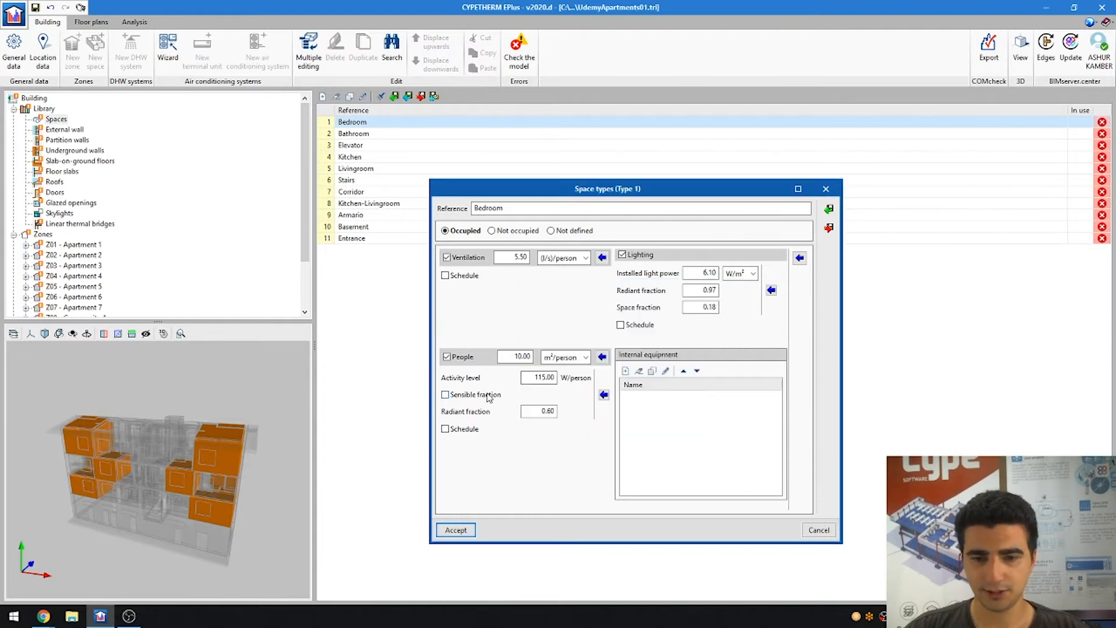
Step: Enable a schedule for the bedroom's ventilation and set its programming type to All week
left_click(446, 277)
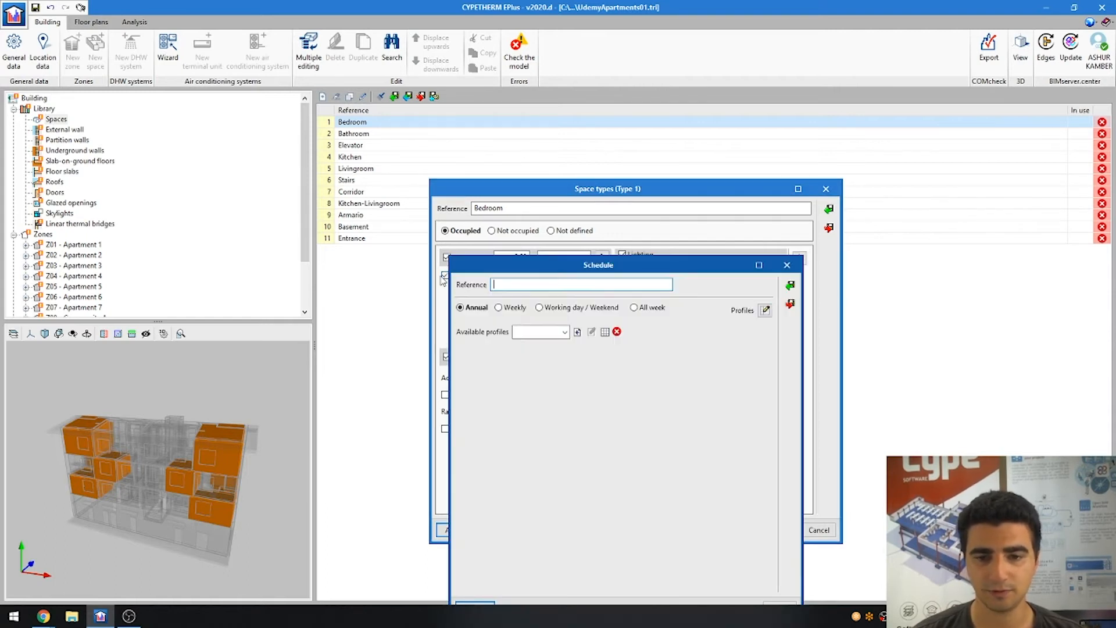
left_click_drag(600, 263, 725, 183)
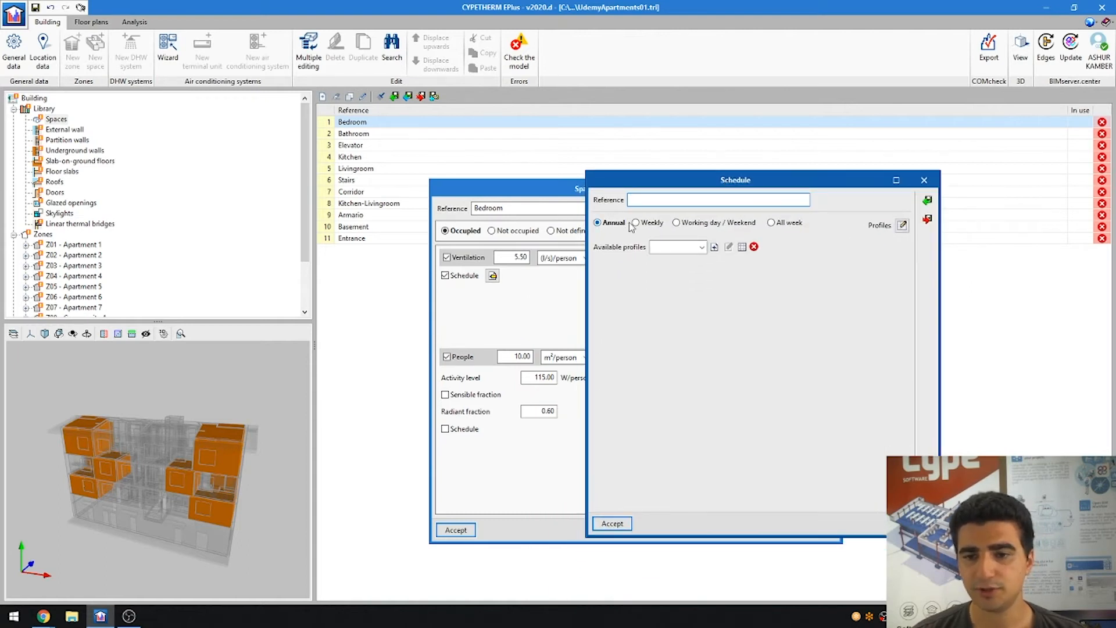
left_click(647, 225)
left_click(772, 223)
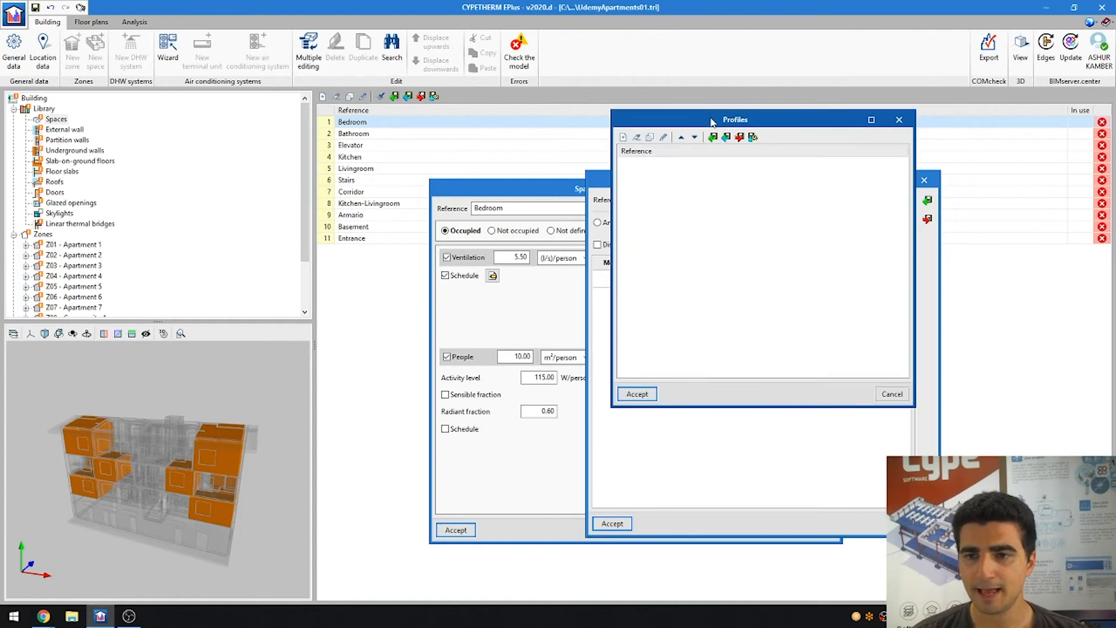
Step: Create a schedule profile with the reference Working Week, defined by hour
left_click_drag(712, 120, 351, 148)
left_click(262, 164)
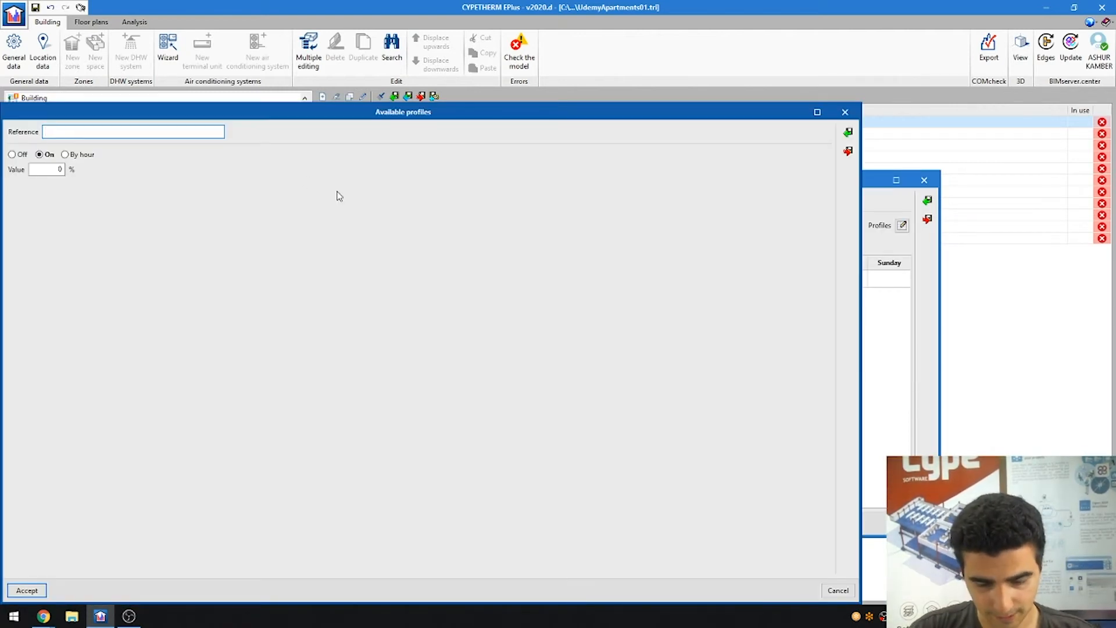
type("Working Week")
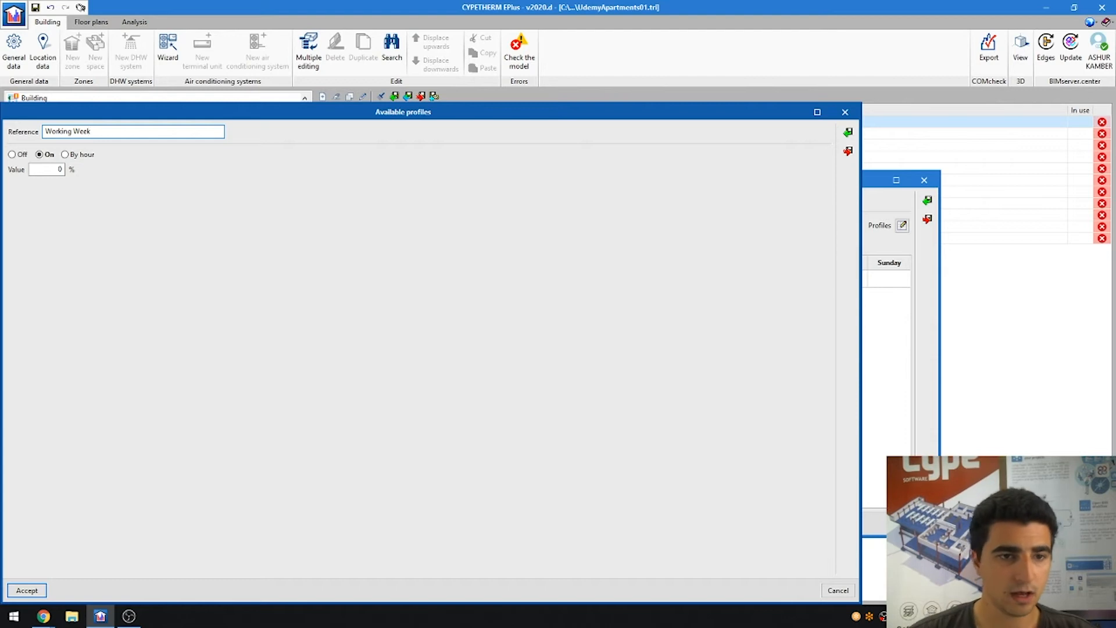
left_click(65, 154)
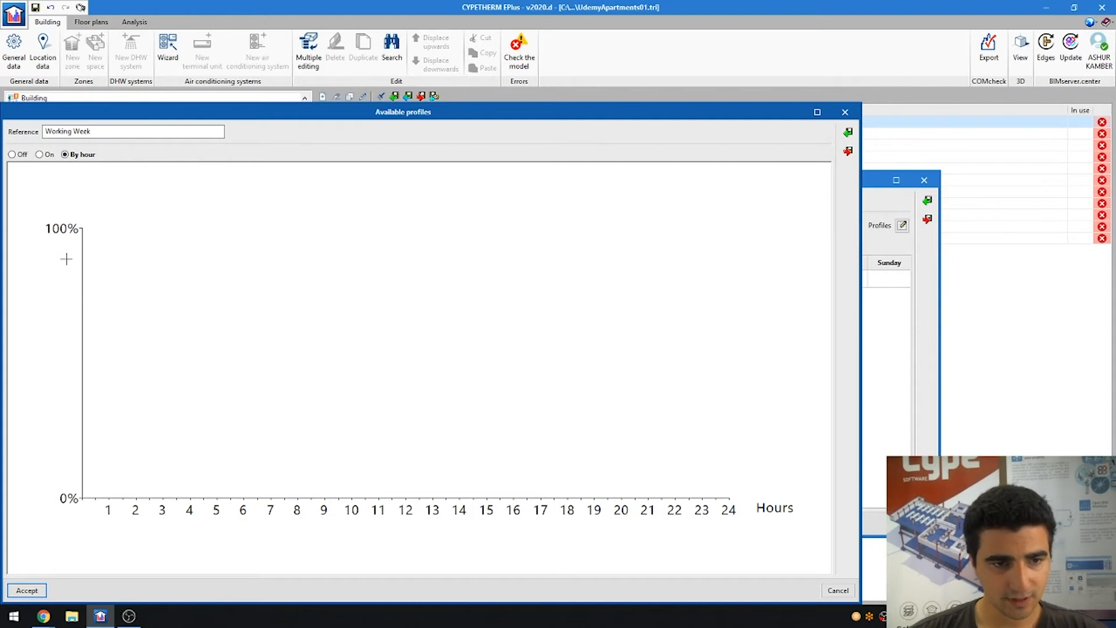
Step: Fill the Working Week profile with 100% for hours 0 to 7, 30% for hours 7 to 17 and 100% for hours 17 to 24
left_click_drag(92, 228, 260, 229)
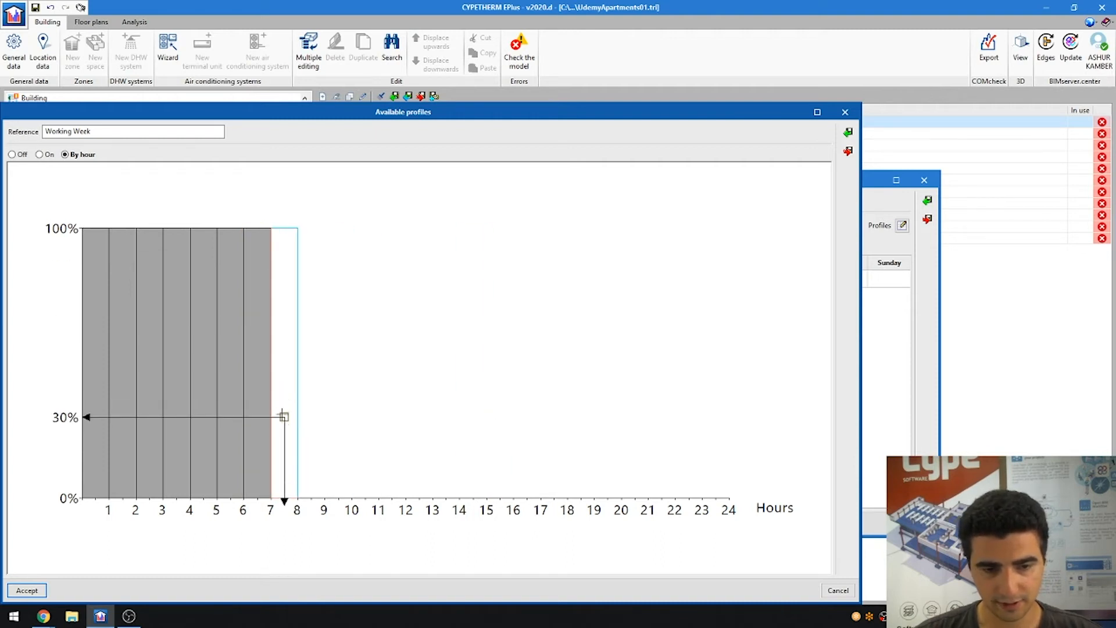
left_click(284, 416)
left_click_drag(311, 417, 538, 417)
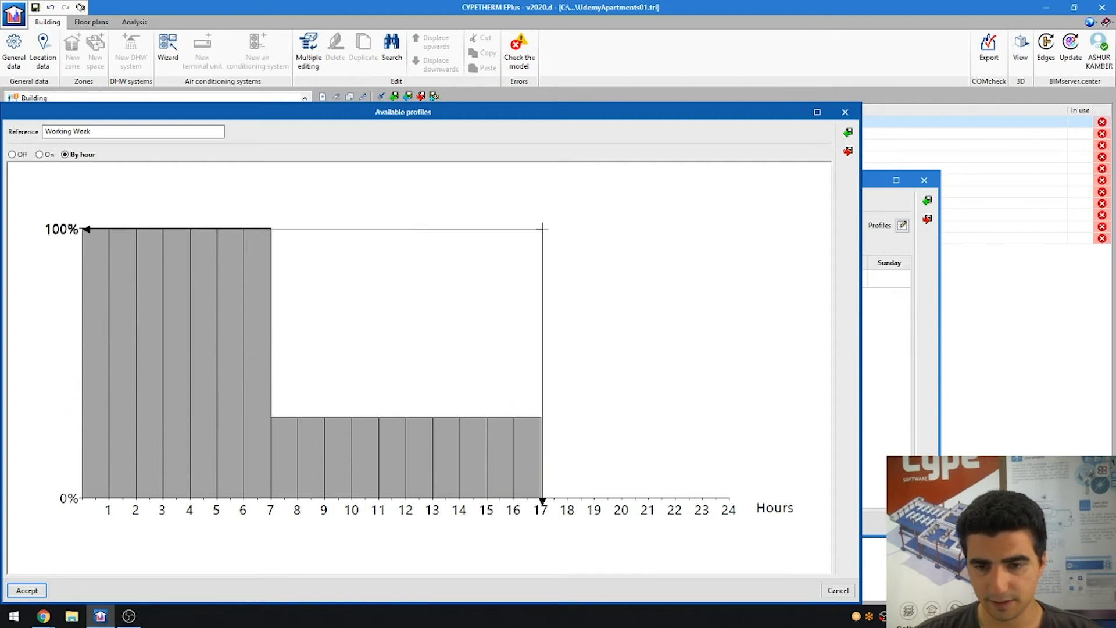
left_click_drag(553, 229, 715, 229)
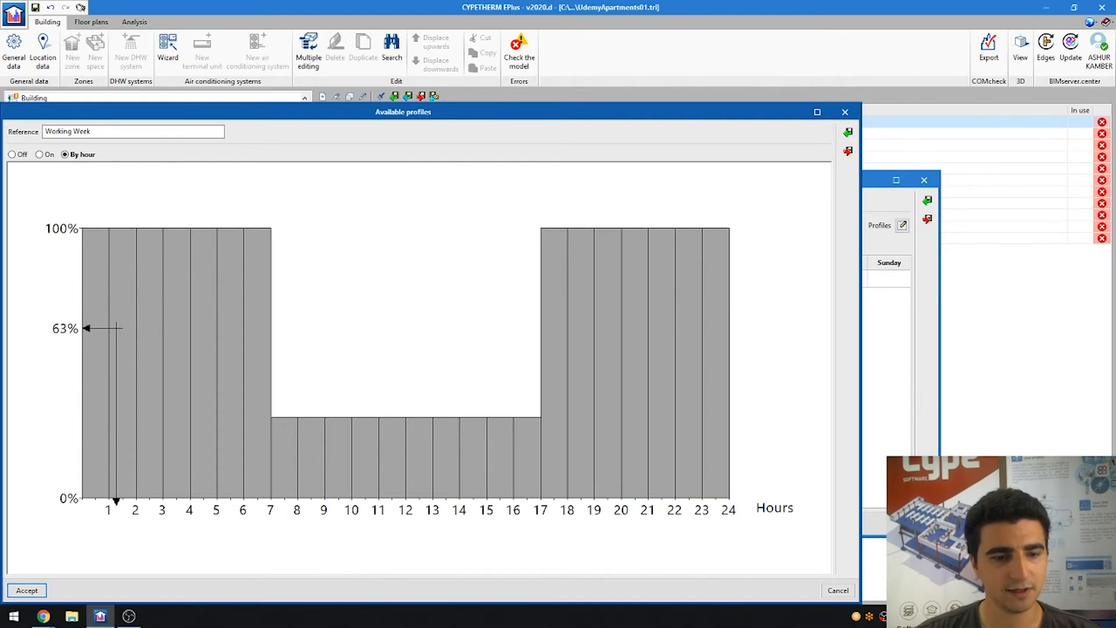
Step: Export the Working Week profile to a library file and keep it in the schedule's profile list
left_click(848, 151)
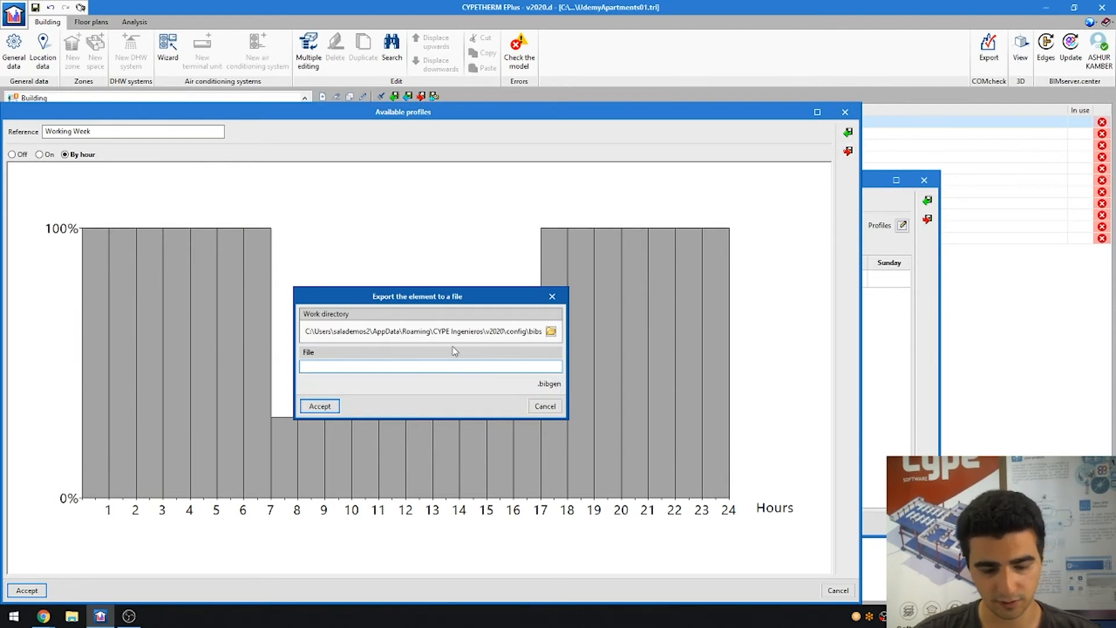
type("Working")
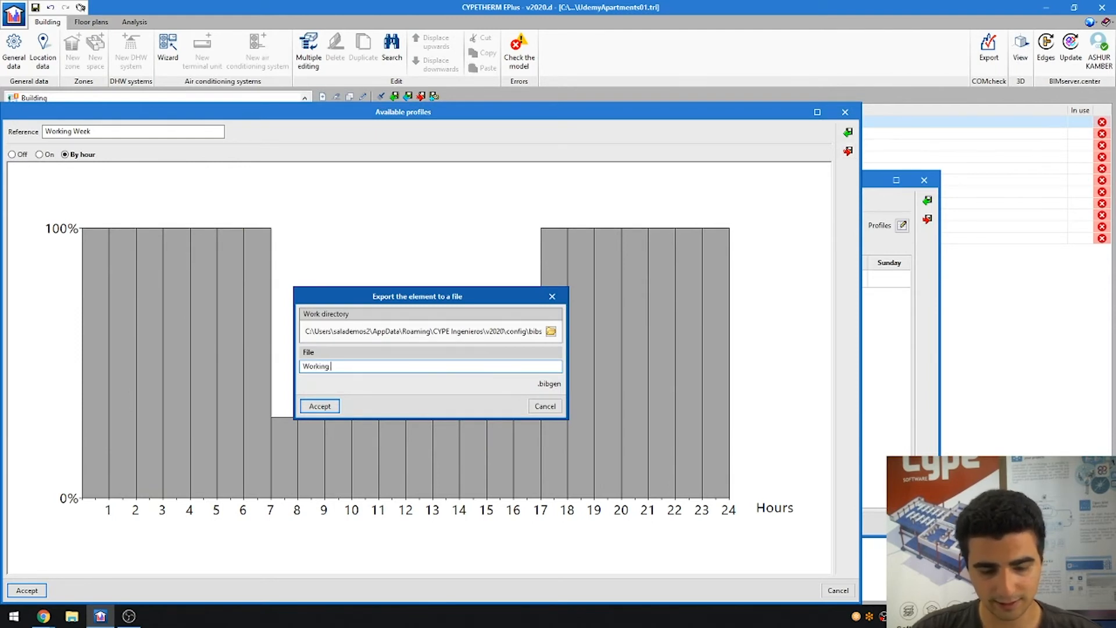
left_click(320, 406)
left_click(440, 386)
left_click(27, 590)
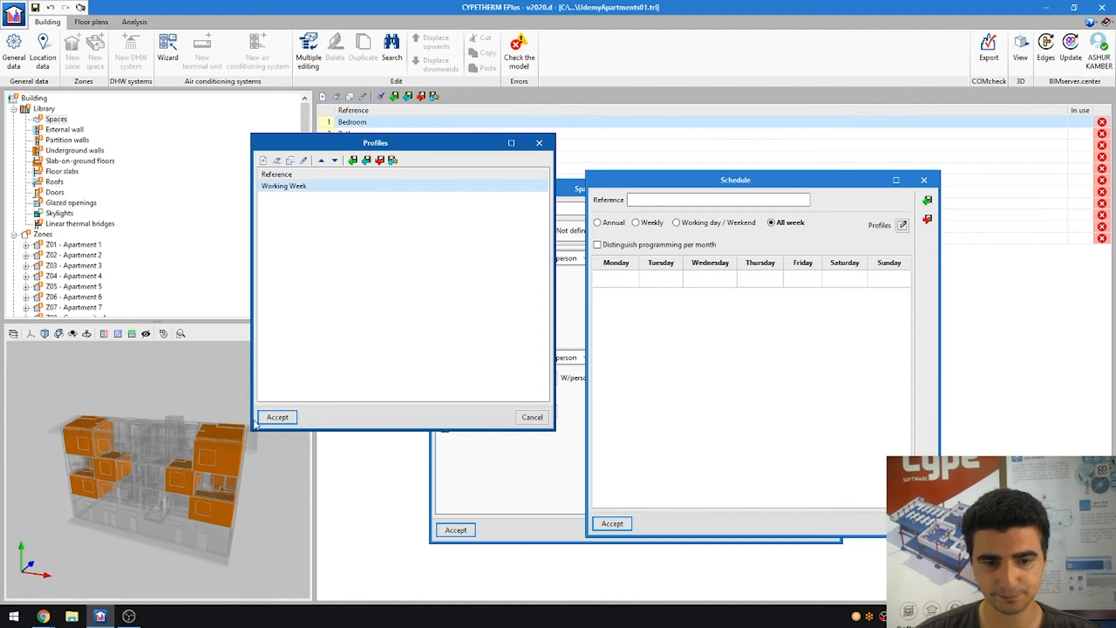
left_click(267, 419)
Step: Assign the Working Week profile to every day from Monday to Friday in the ventilation schedule
left_click(616, 280)
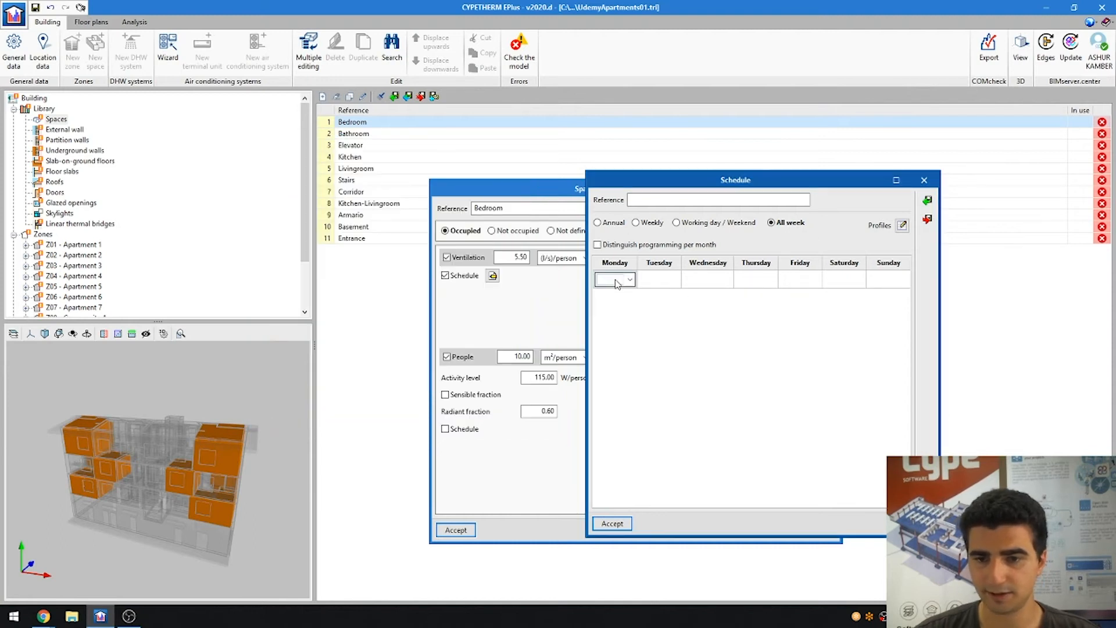
left_click(629, 280)
left_click(614, 293)
left_click(671, 280)
left_click(686, 280)
left_click(678, 293)
left_click(724, 280)
left_click(750, 280)
left_click(734, 294)
left_click(768, 280)
left_click(790, 280)
left_click(778, 292)
left_click(821, 280)
left_click(827, 280)
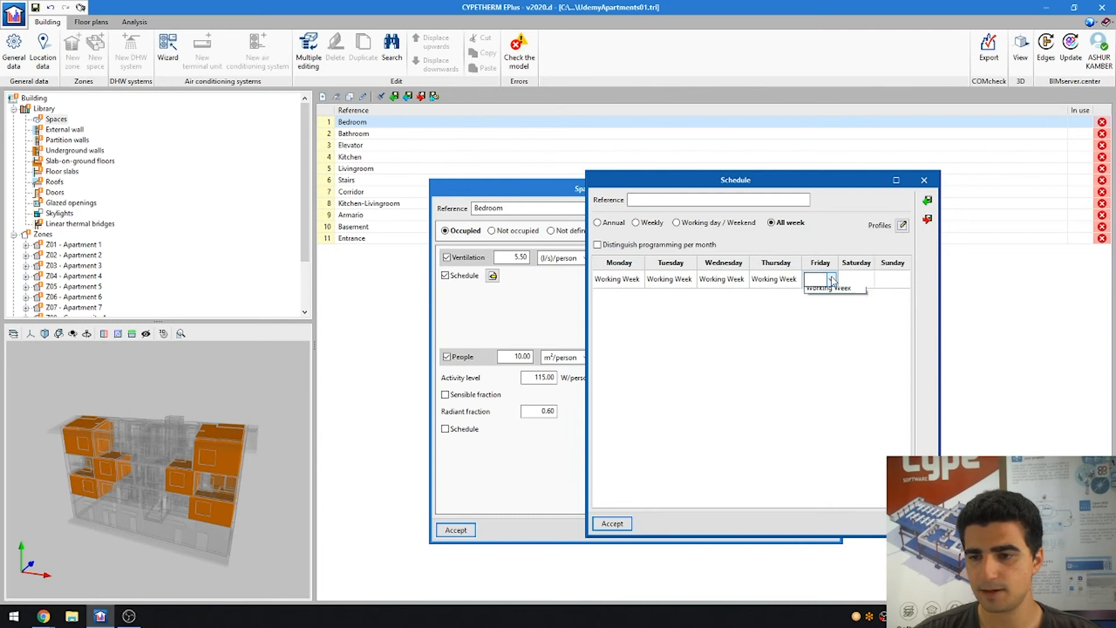
left_click(821, 294)
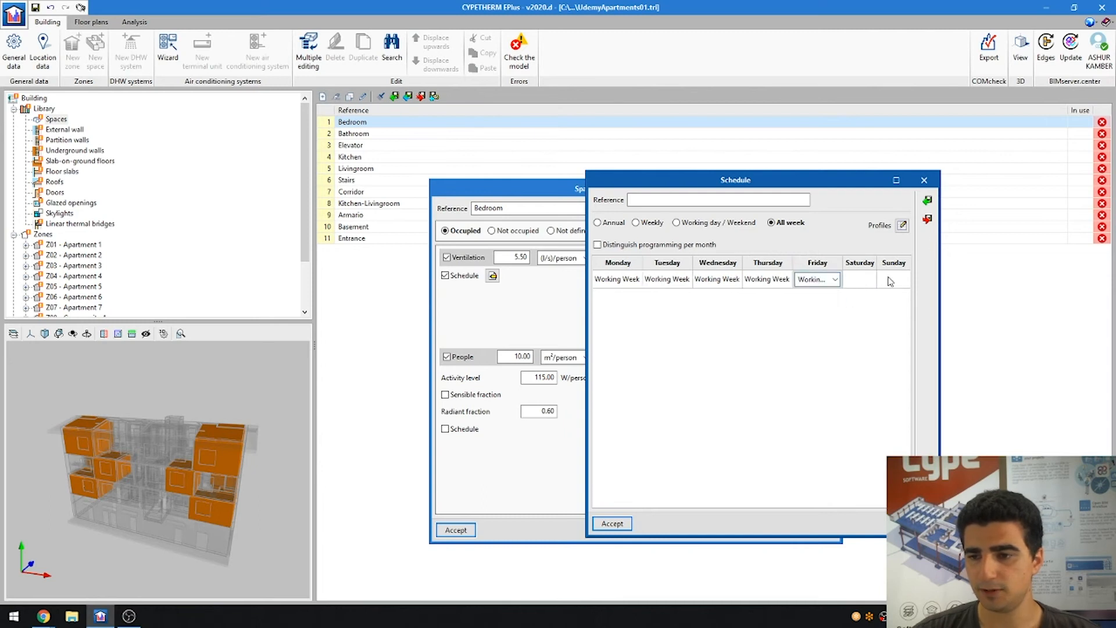
Step: Create a second profile with the reference Weekend, constantly On at a value of 100%
left_click(902, 226)
left_click(263, 161)
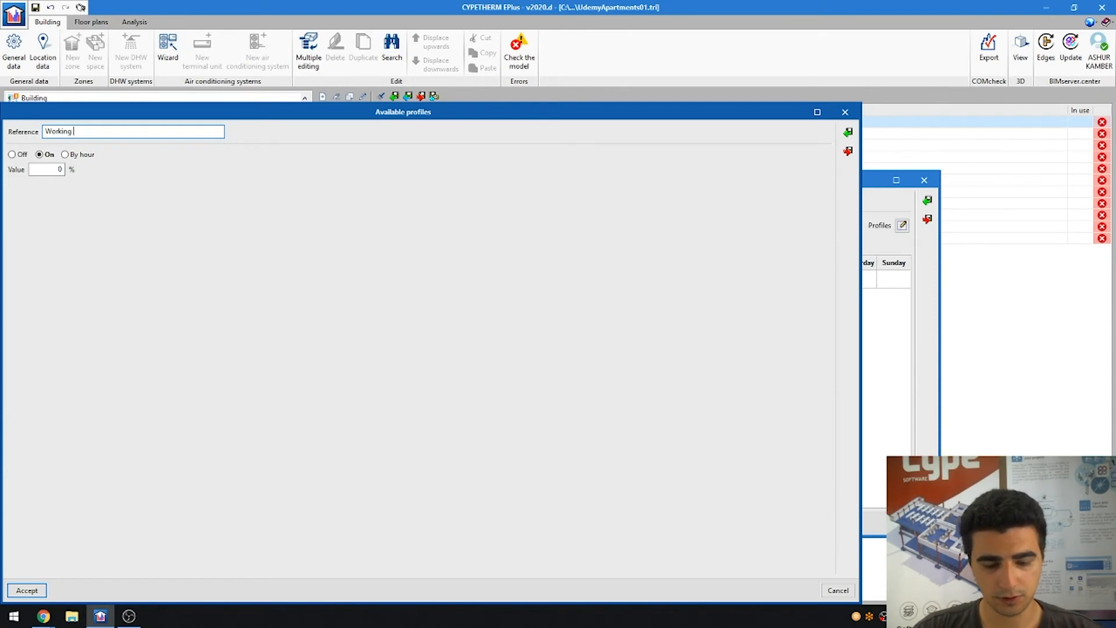
double_click(69, 132)
key("Delete")
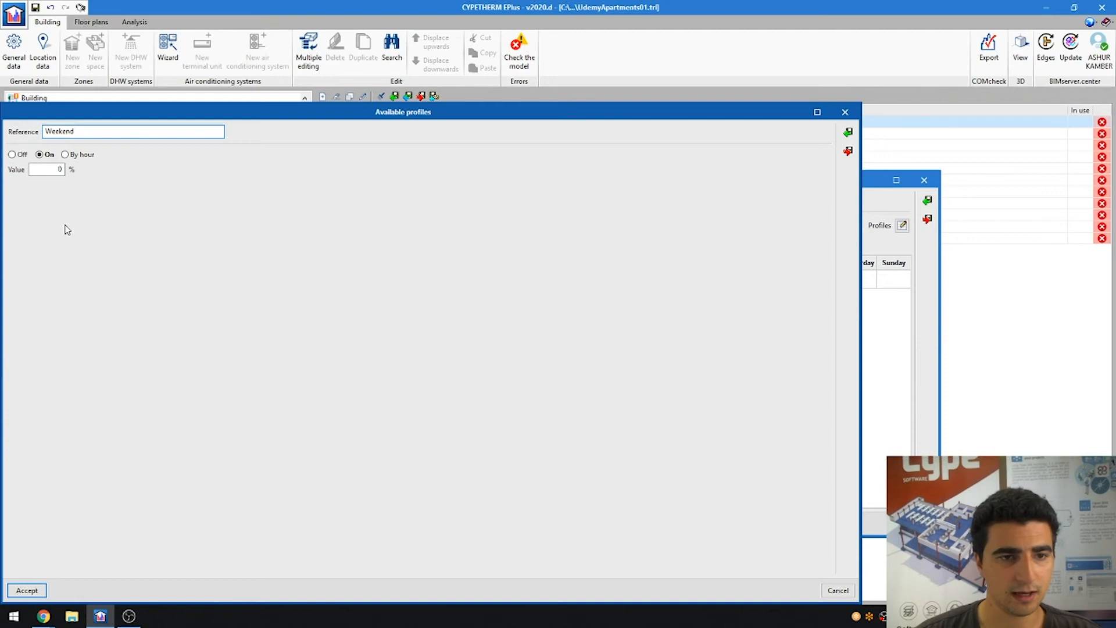
left_click(79, 154)
left_click(51, 154)
left_click(46, 170)
type("100")
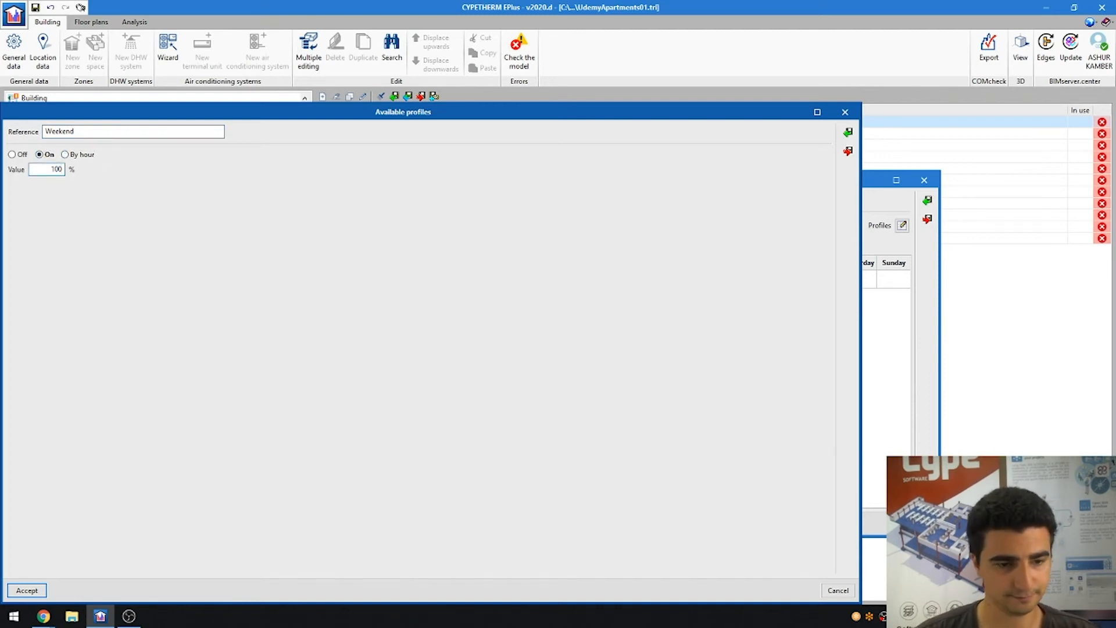
left_click(42, 591)
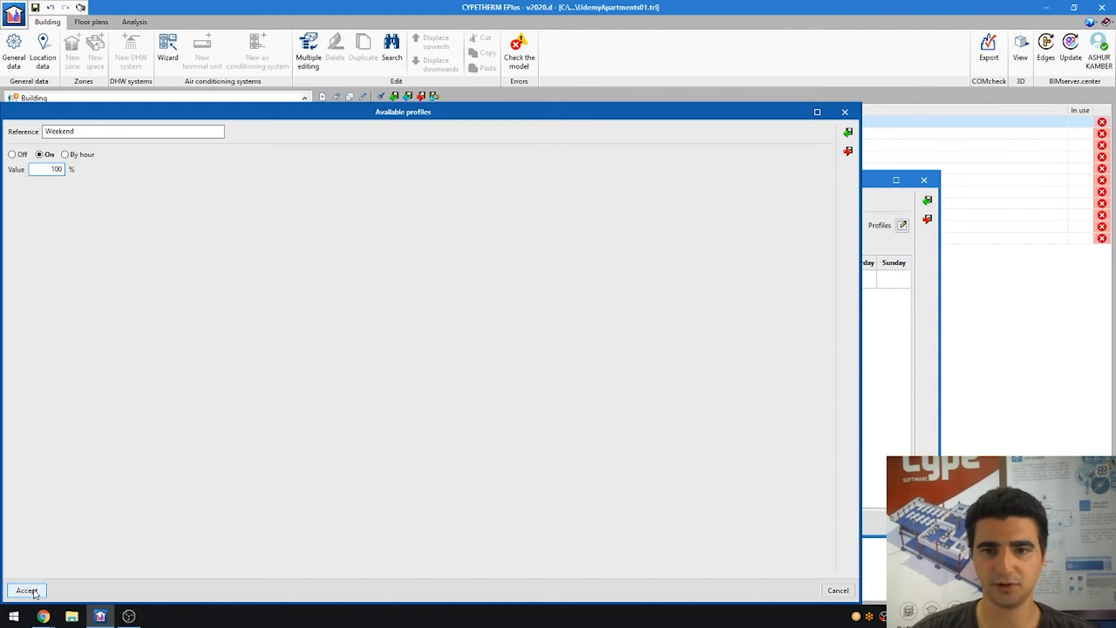
left_click(277, 417)
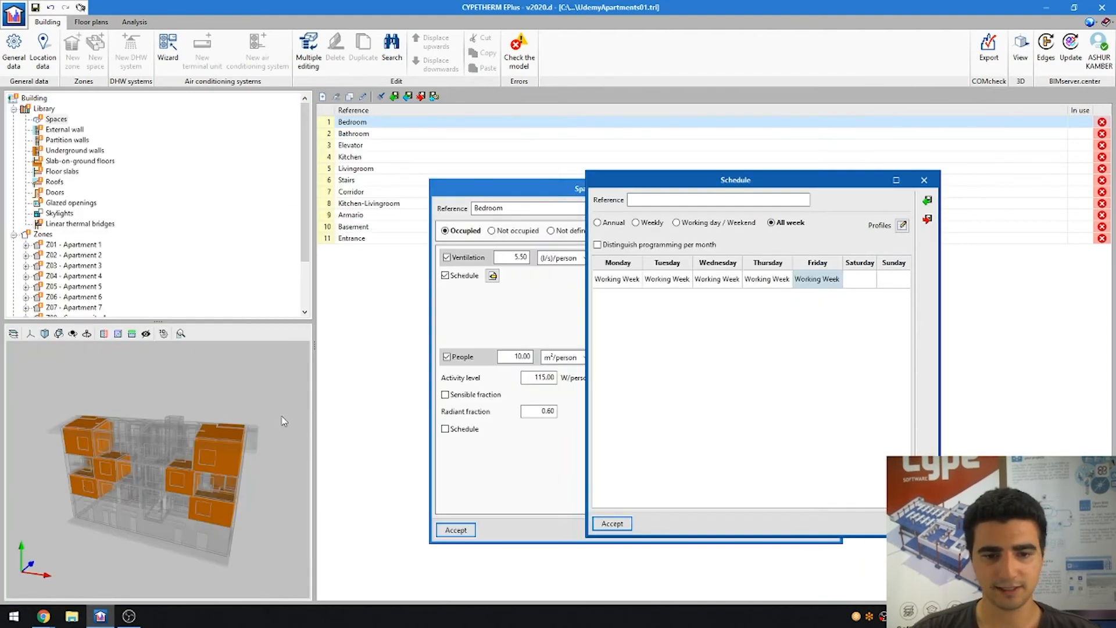
Step: Assign the Weekend profile to Saturday and Sunday in the ventilation schedule
left_click(870, 280)
left_click(870, 281)
left_click(869, 305)
left_click(904, 280)
left_click(905, 280)
left_click(889, 292)
Step: Name the schedule Bedroom Schedule, export it to a file of the same name, and apply it to the bedroom's ventilation
left_click(672, 200)
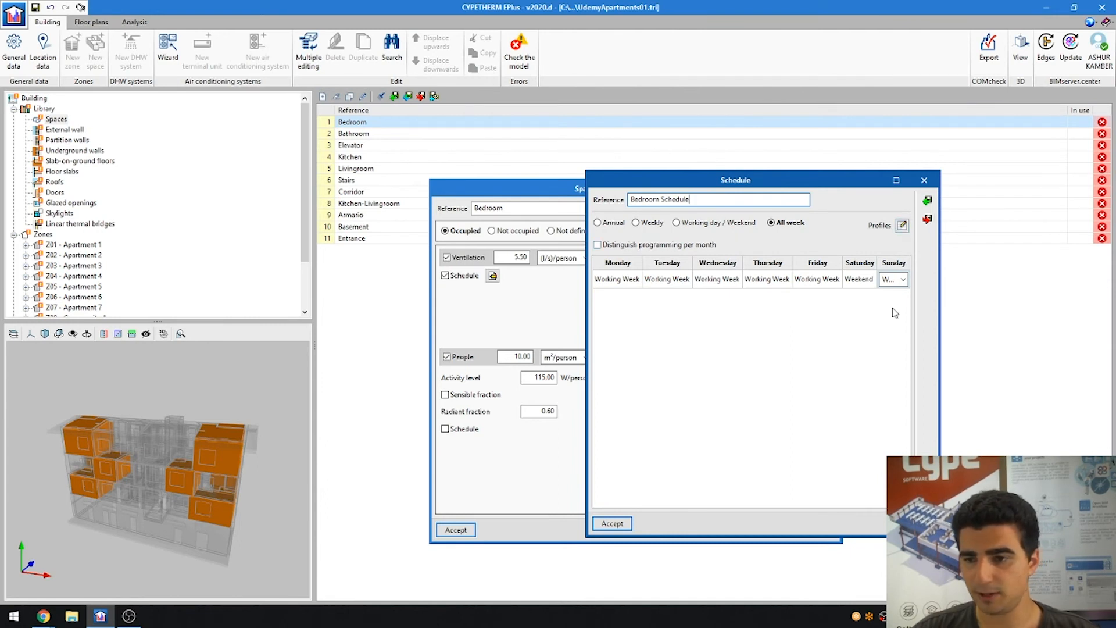
left_click(927, 219)
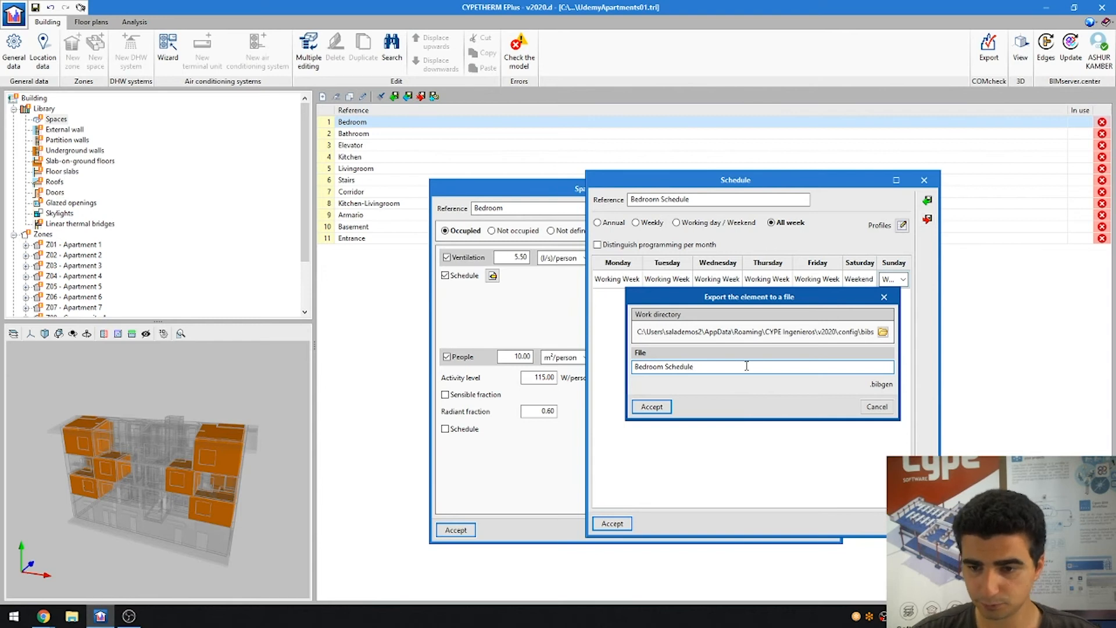
left_click(652, 407)
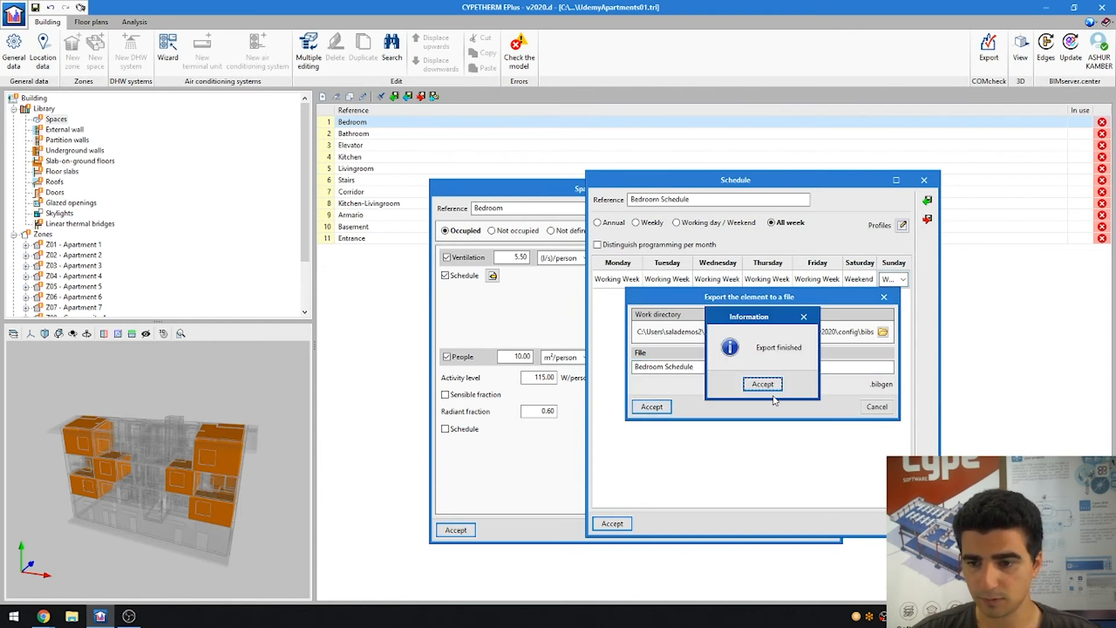
key("Return")
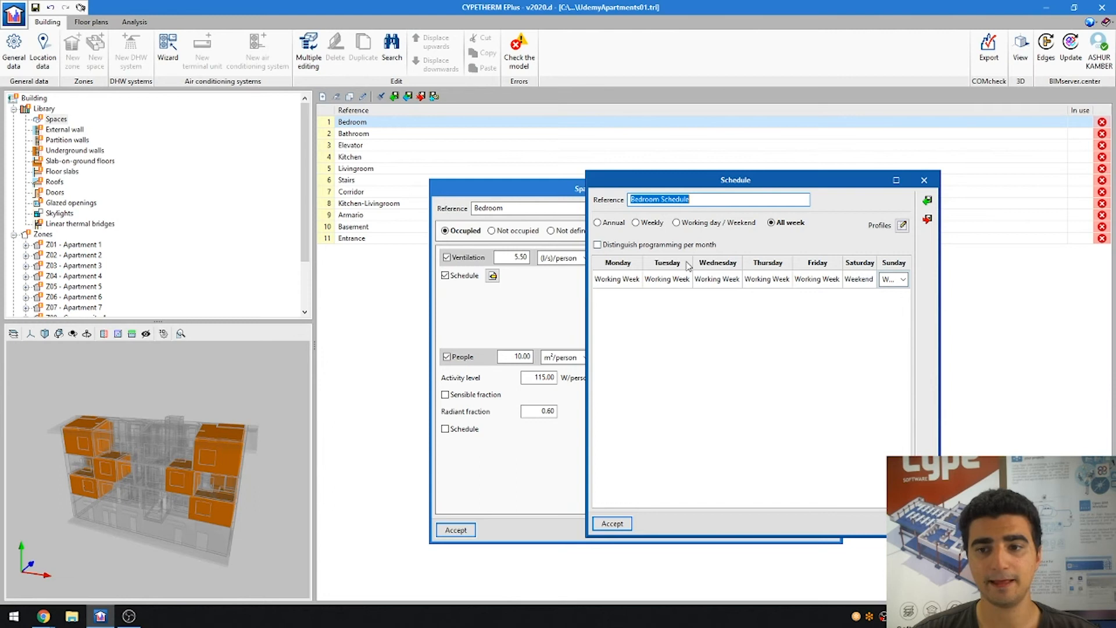
left_click(613, 523)
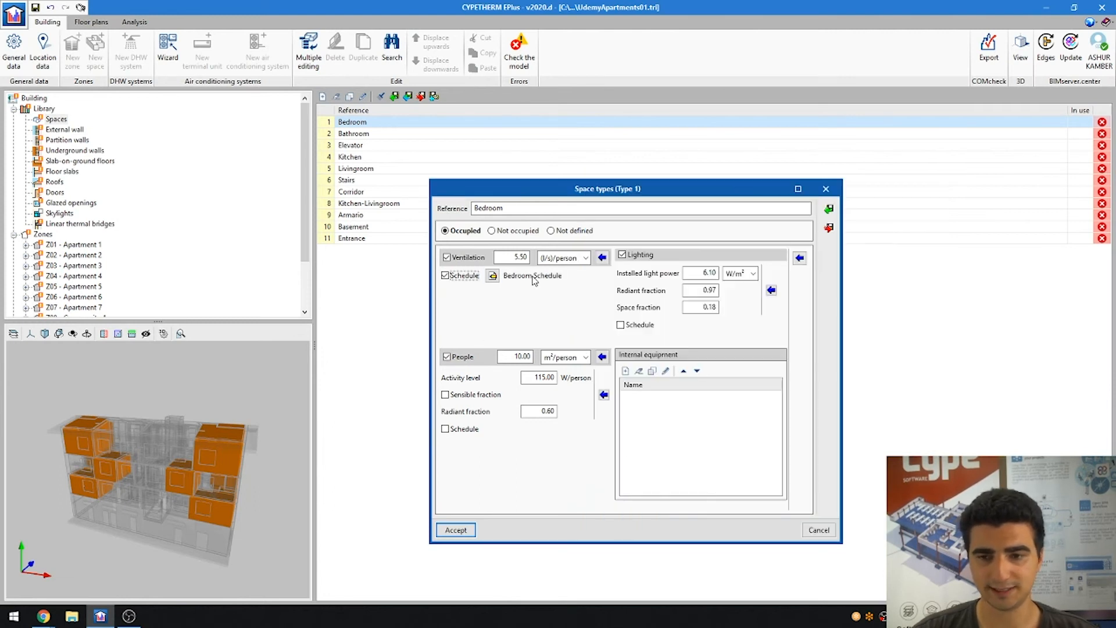
Step: Enable a schedule for the bedroom's lighting and import the saved Bedroom Schedule file into it
left_click(622, 325)
left_click(703, 247)
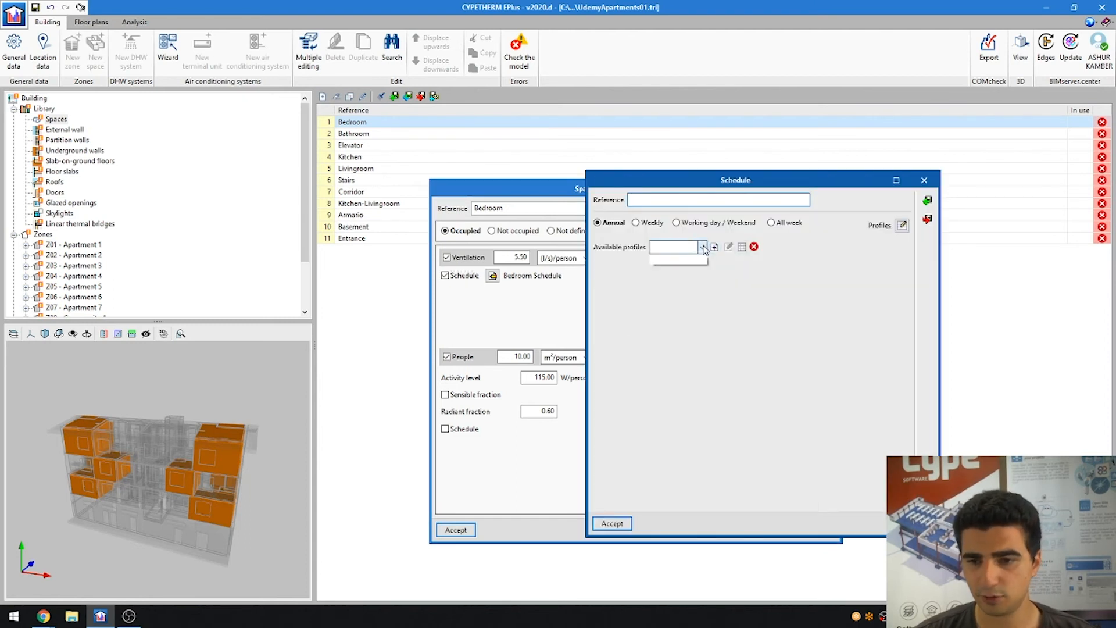
left_click(802, 224)
left_click(629, 277)
left_click(632, 279)
left_click(632, 279)
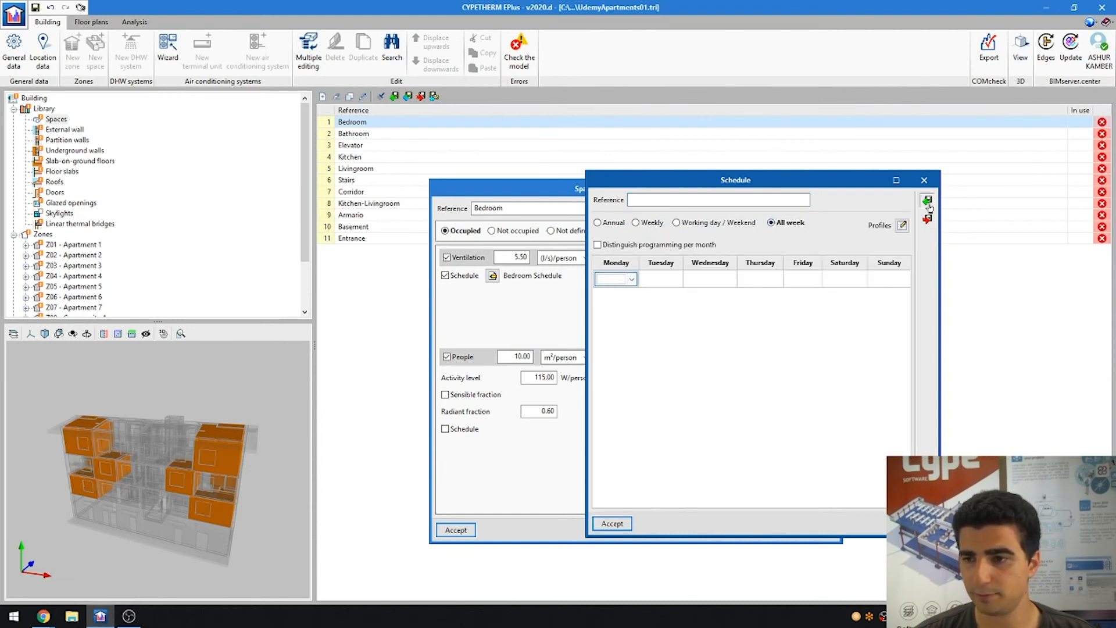
left_click(927, 201)
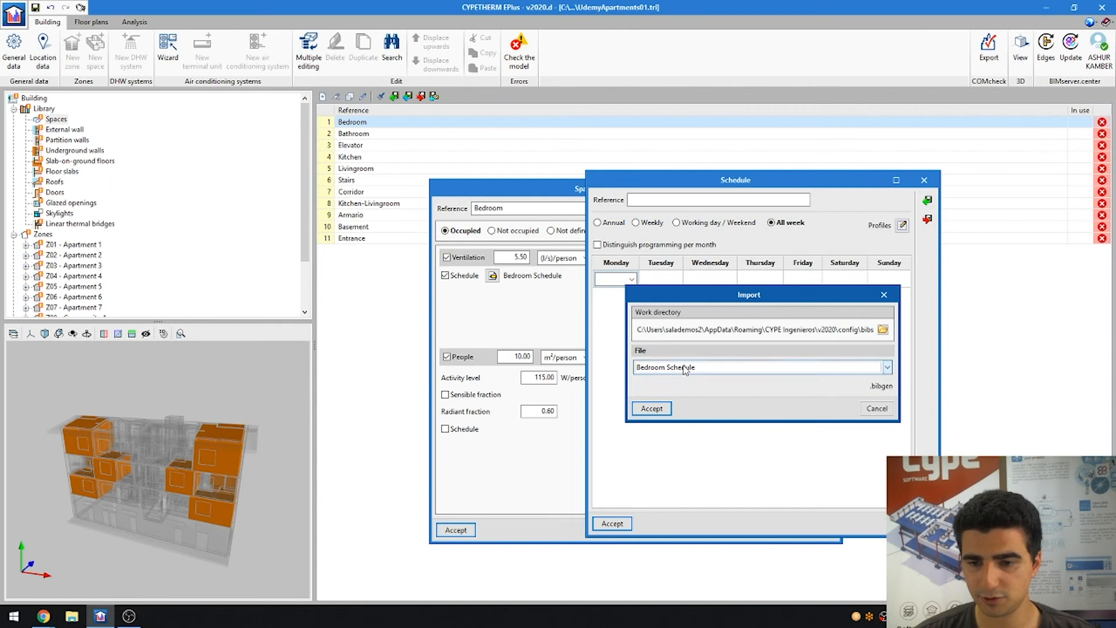
left_click(652, 408)
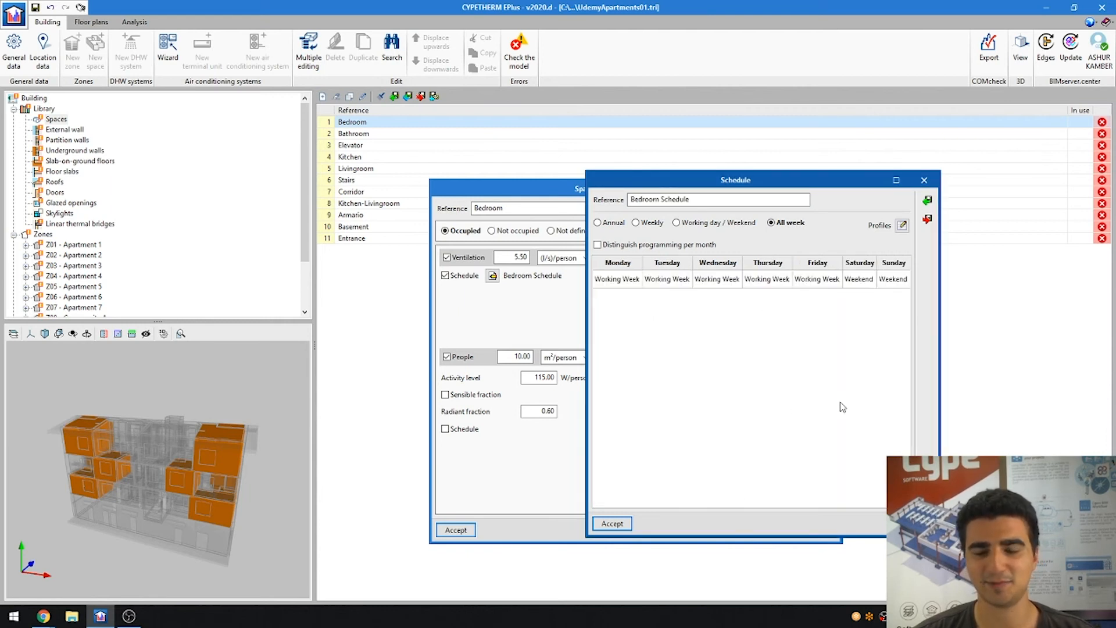
left_click(627, 523)
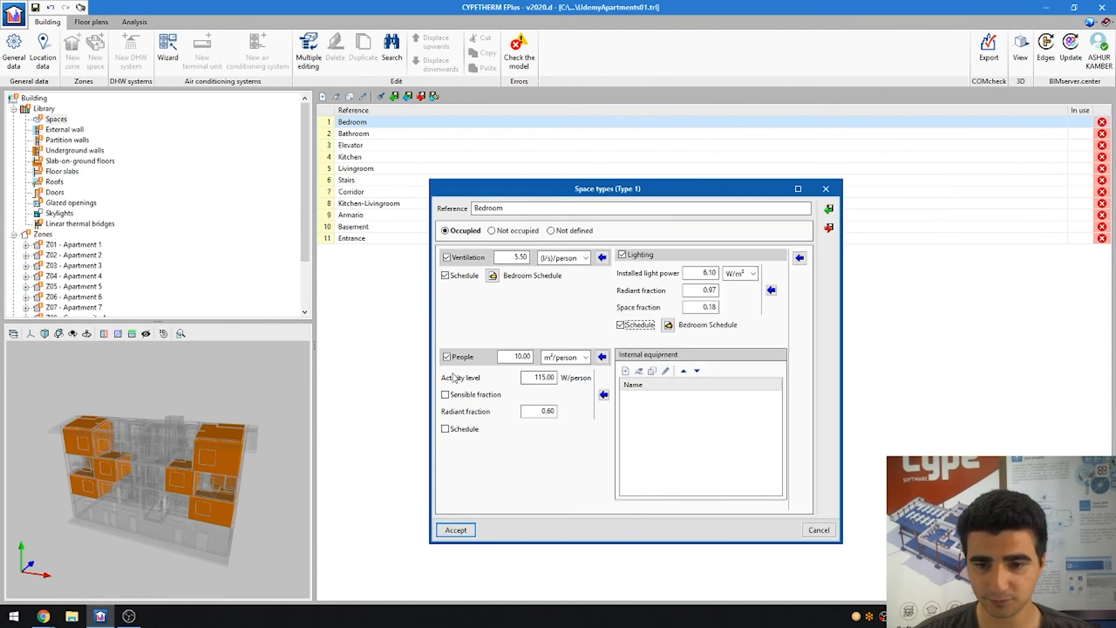
Step: Enable a schedule for the bedroom's people load, import the saved Bedroom Schedule file into it, and apply it
left_click(446, 429)
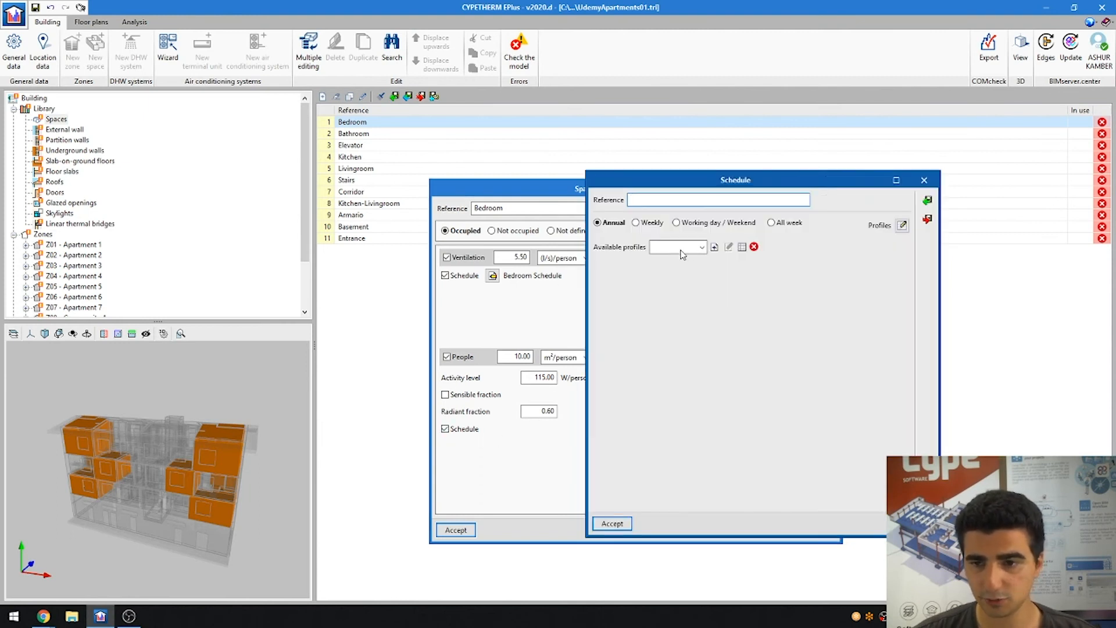
left_click(772, 223)
left_click(612, 283)
left_click(629, 280)
left_click(632, 281)
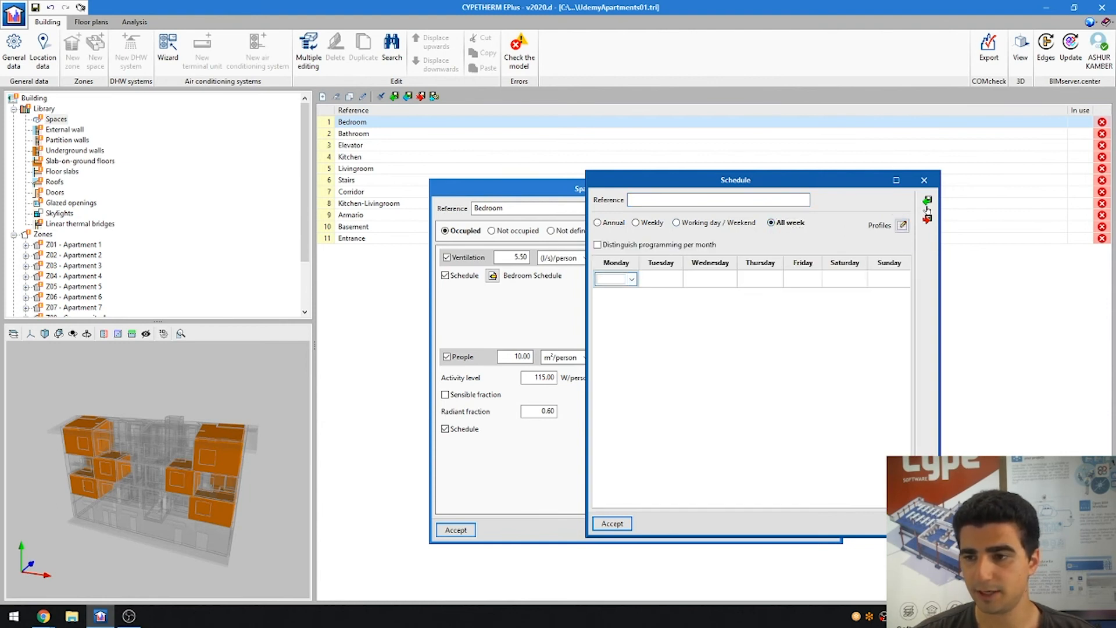
left_click(927, 201)
left_click(731, 367)
left_click(706, 380)
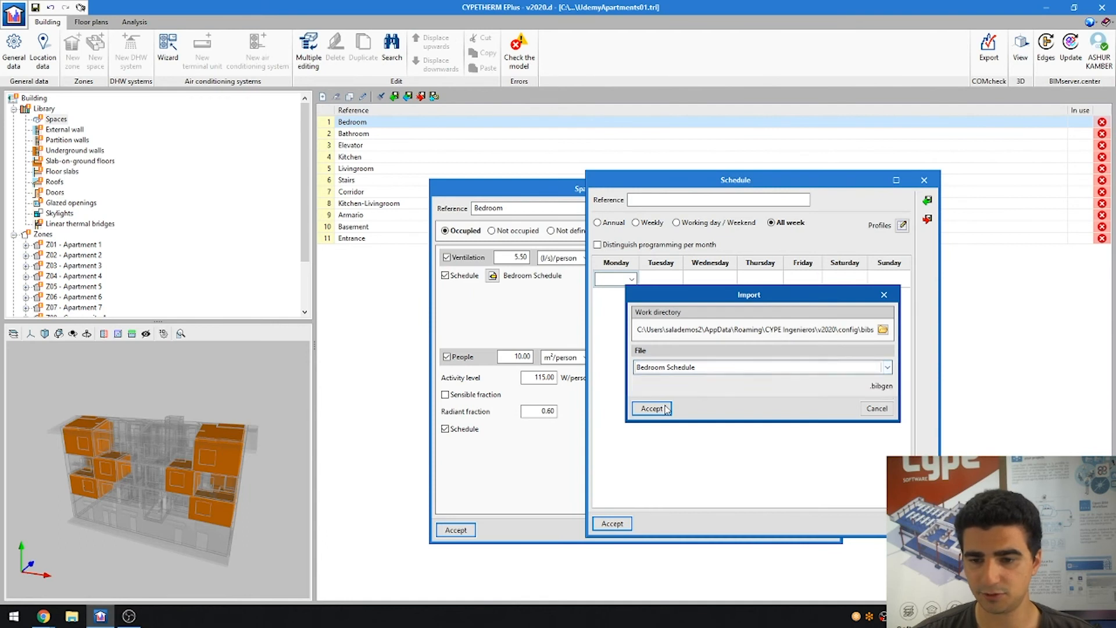
left_click(652, 409)
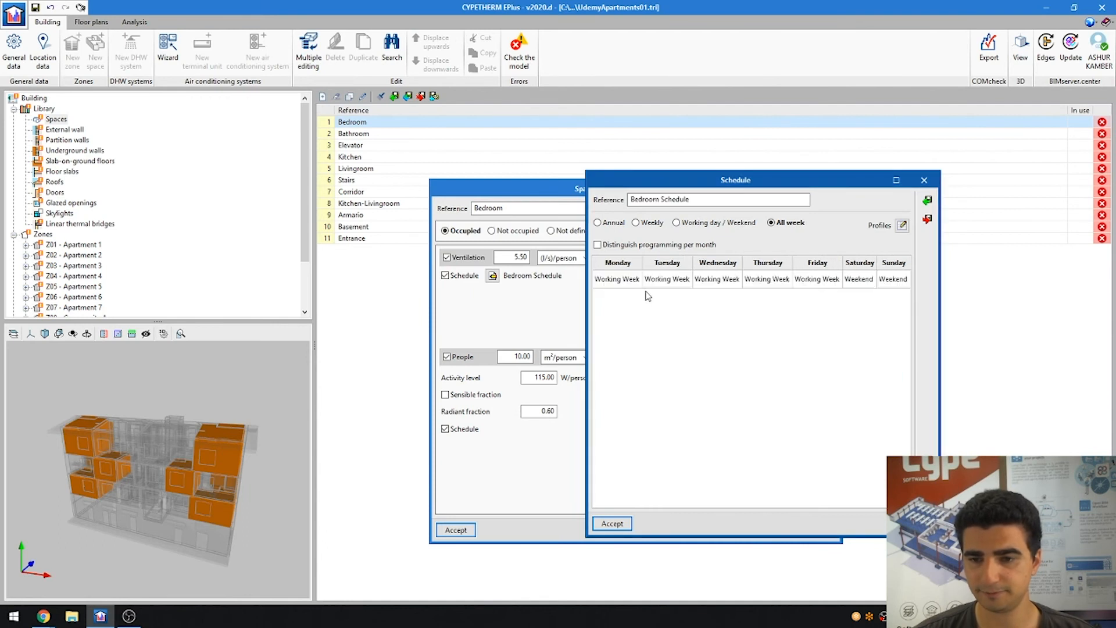
left_click(613, 524)
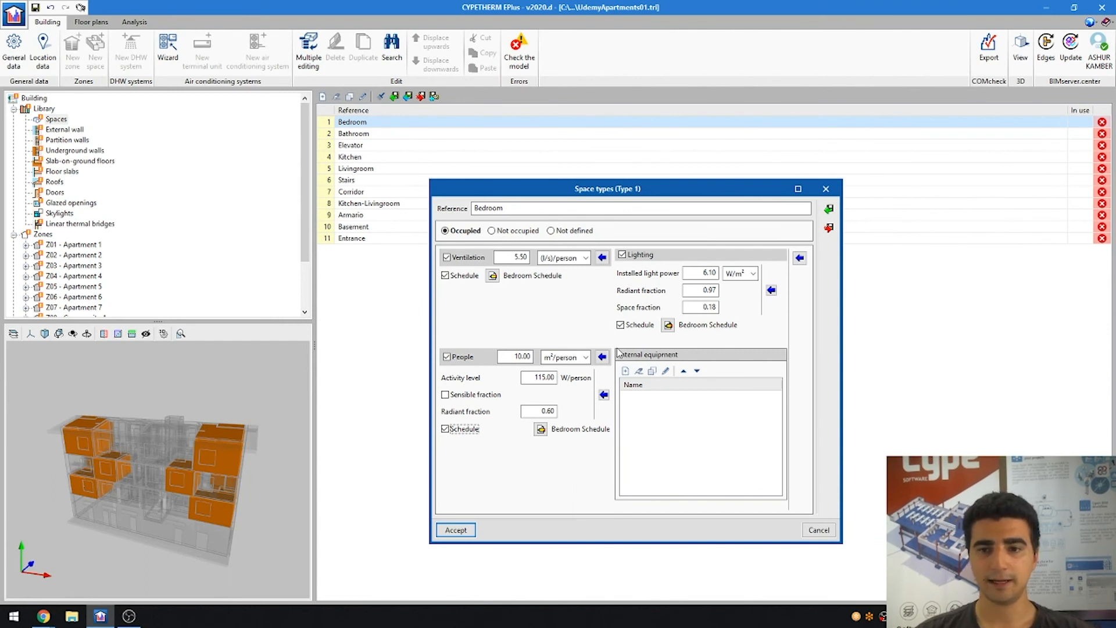
Step: Examine the settings for new internal equipment in the bedroom, including its representative activity states and energy vector types, without adding any equipment
left_click_drag(646, 194, 589, 158)
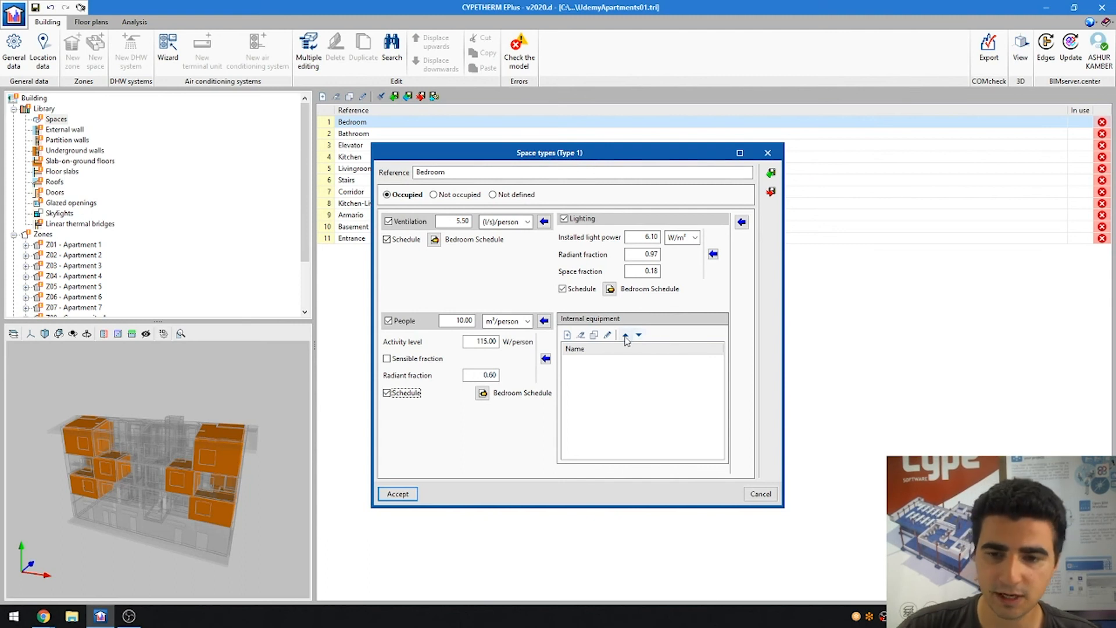
left_click(568, 335)
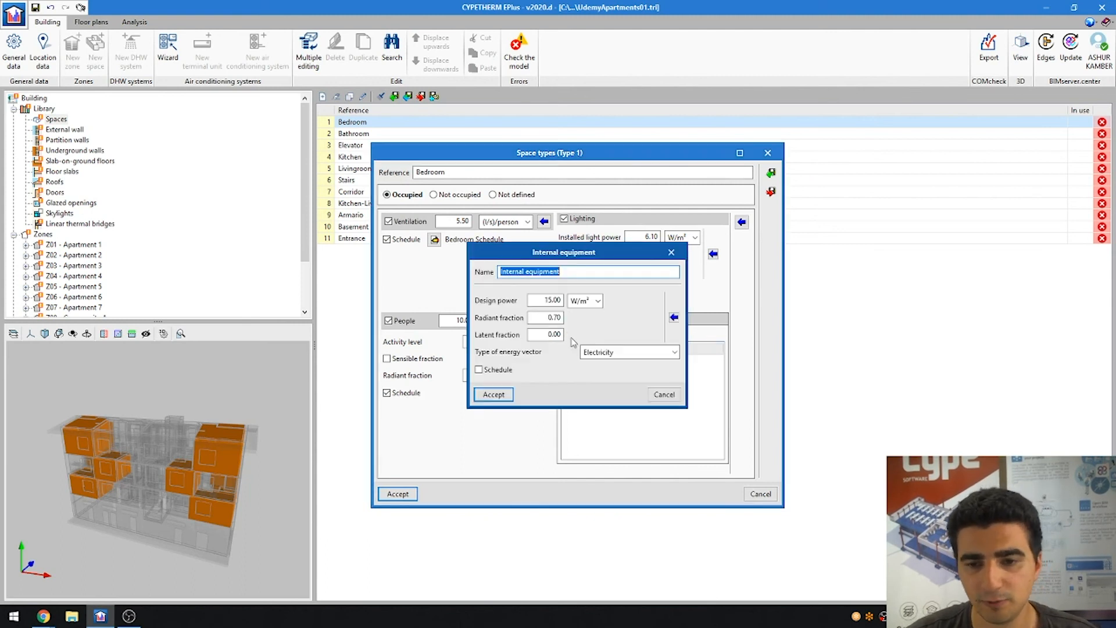
left_click_drag(577, 257, 869, 253)
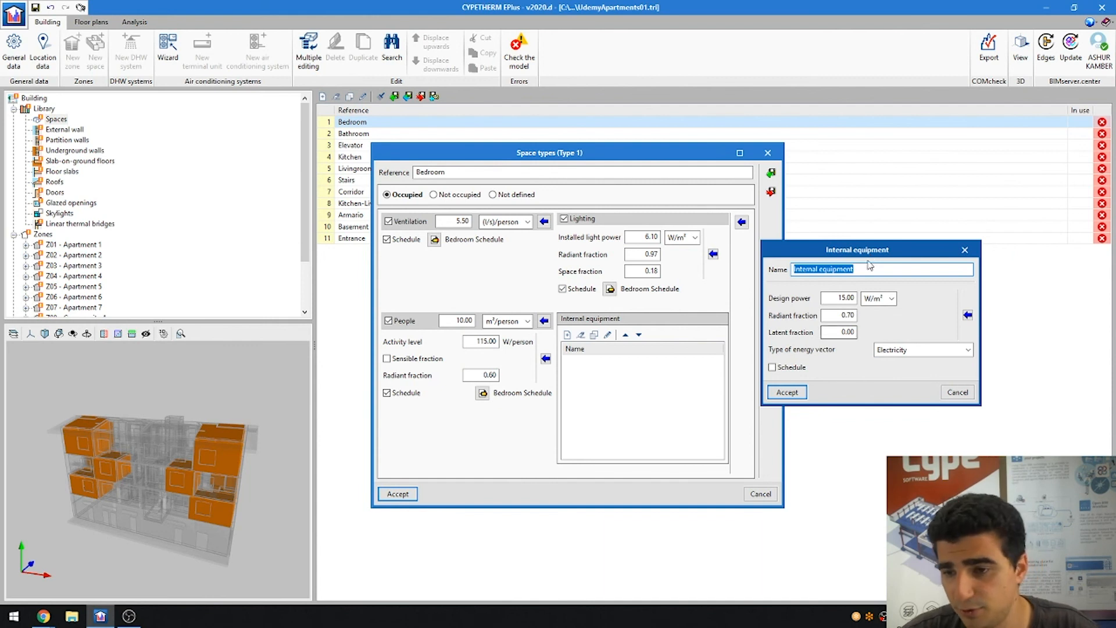
left_click(967, 315)
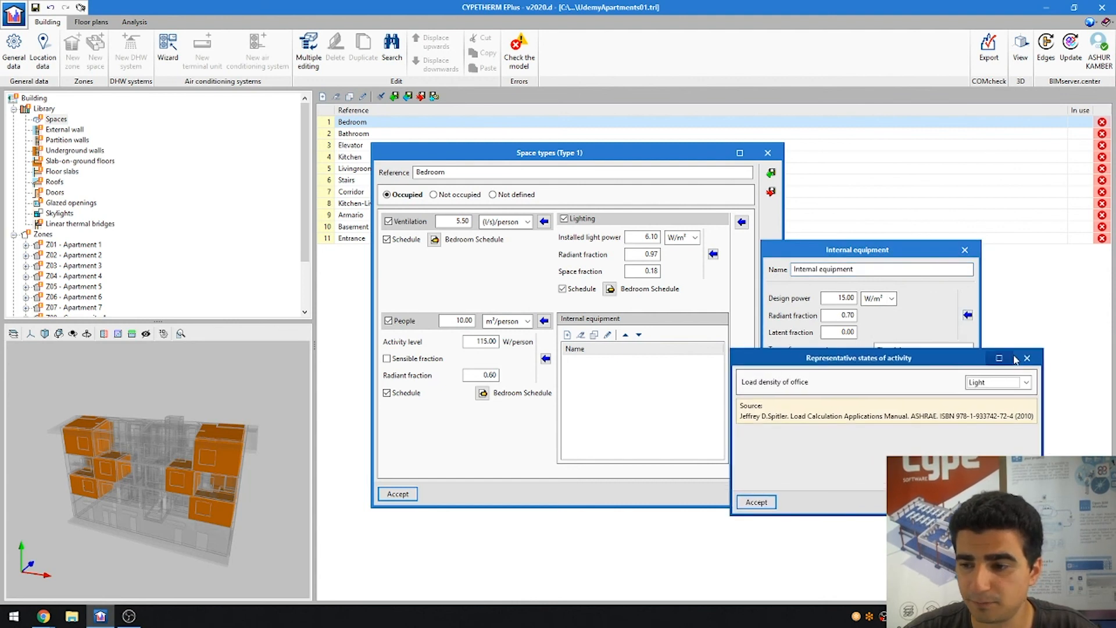
key("Escape")
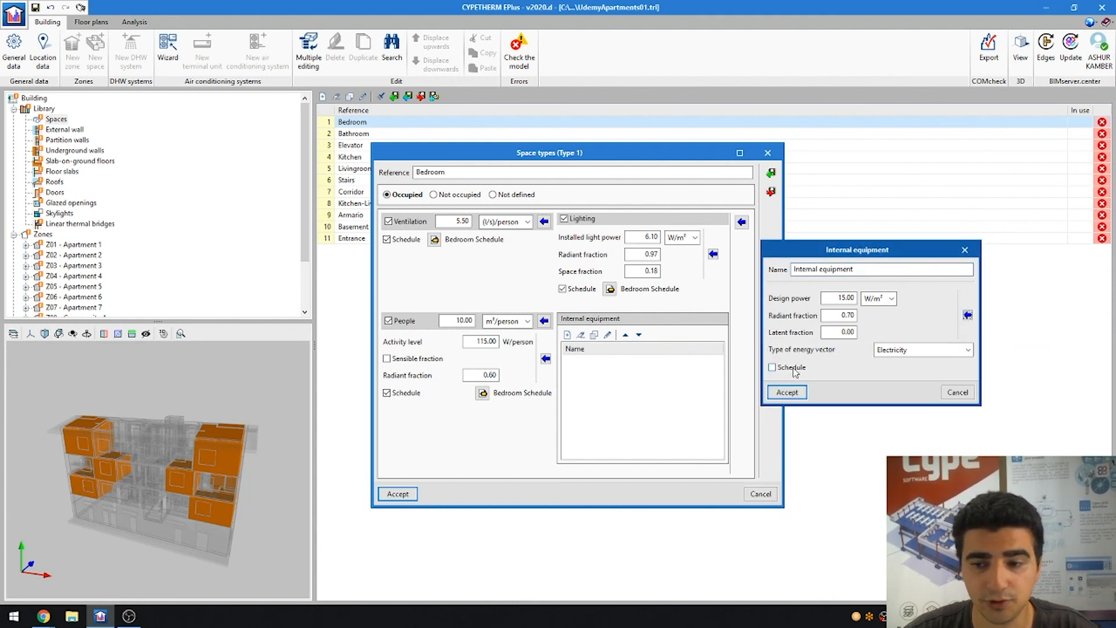
left_click(888, 351)
left_click(888, 350)
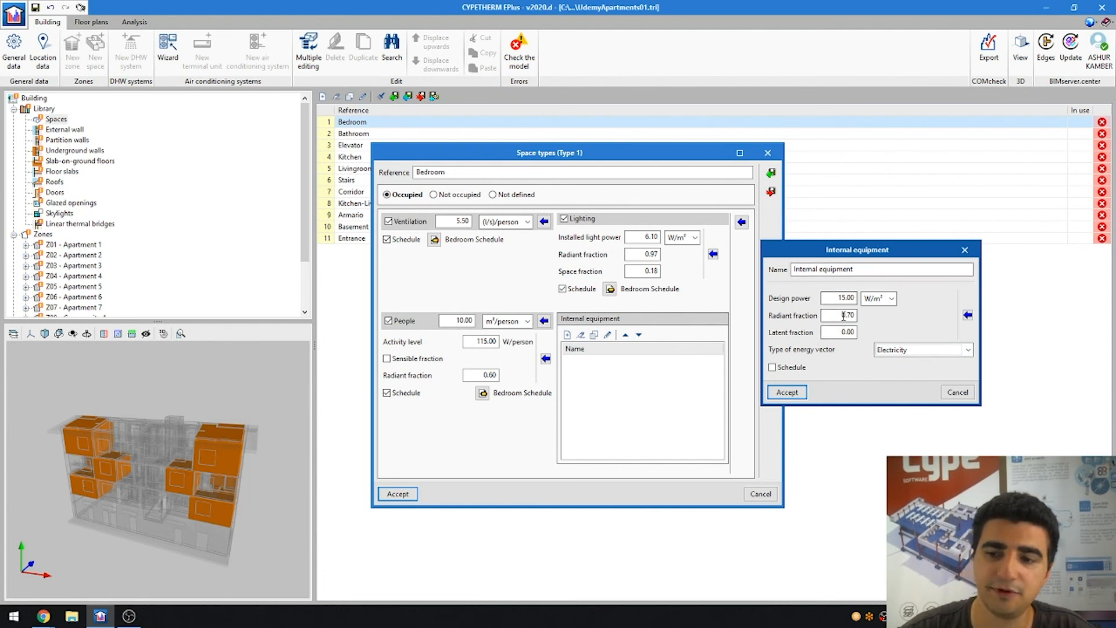
left_click_drag(841, 255, 483, 51)
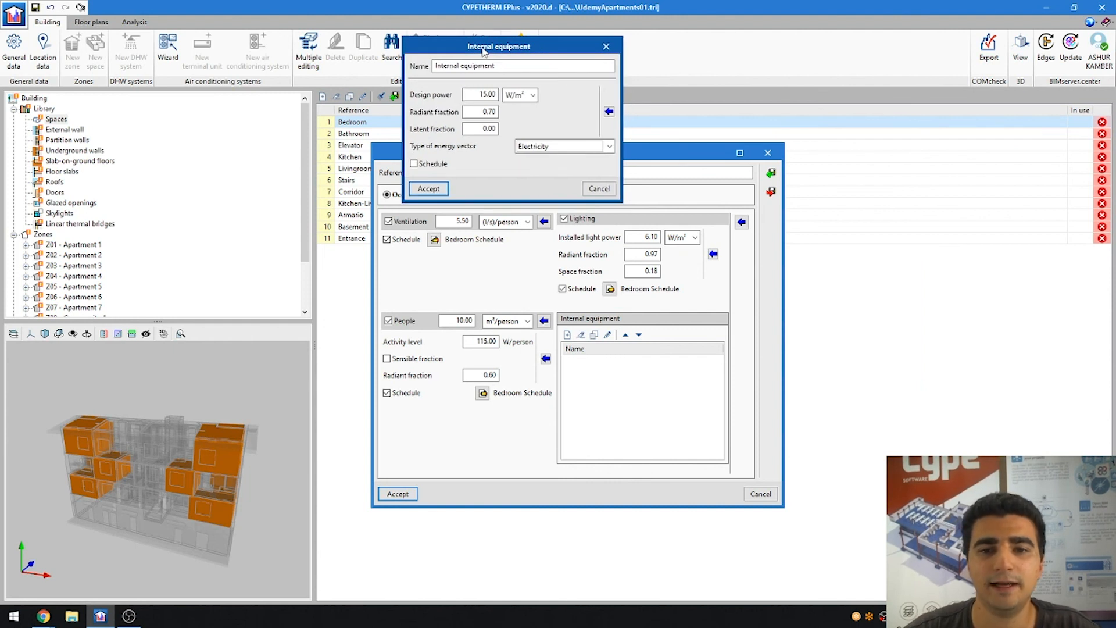
left_click_drag(519, 53, 532, 73)
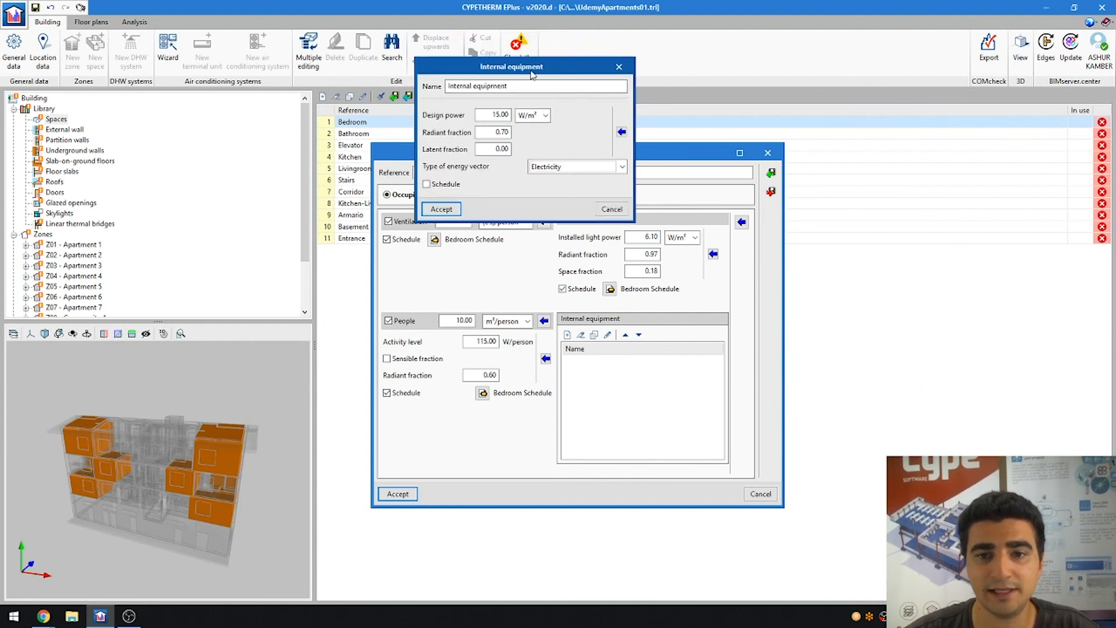
left_click(618, 67)
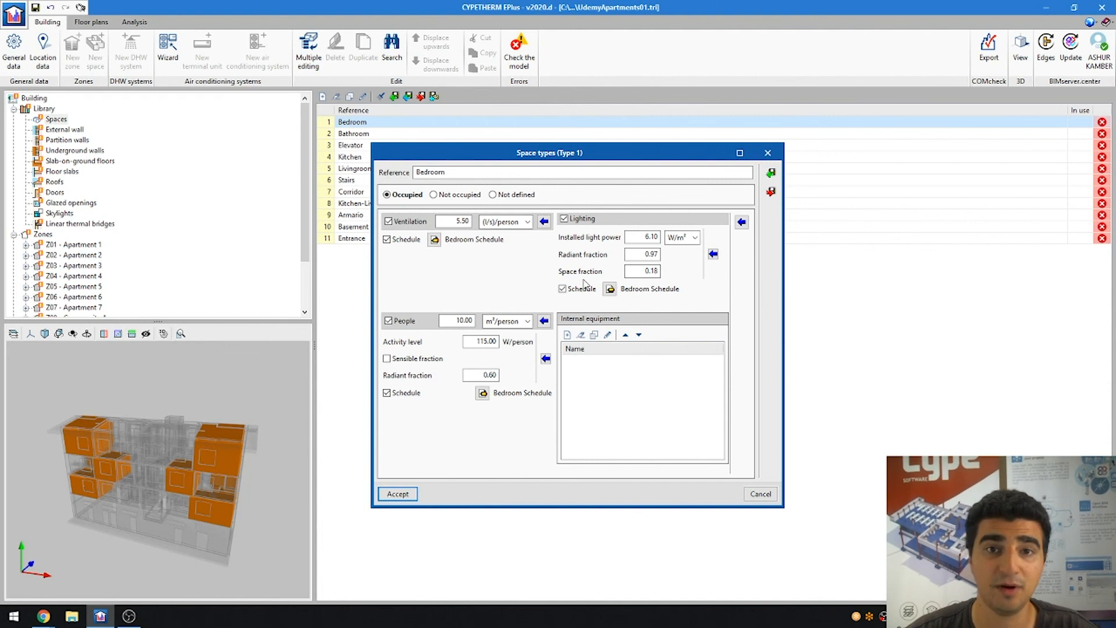